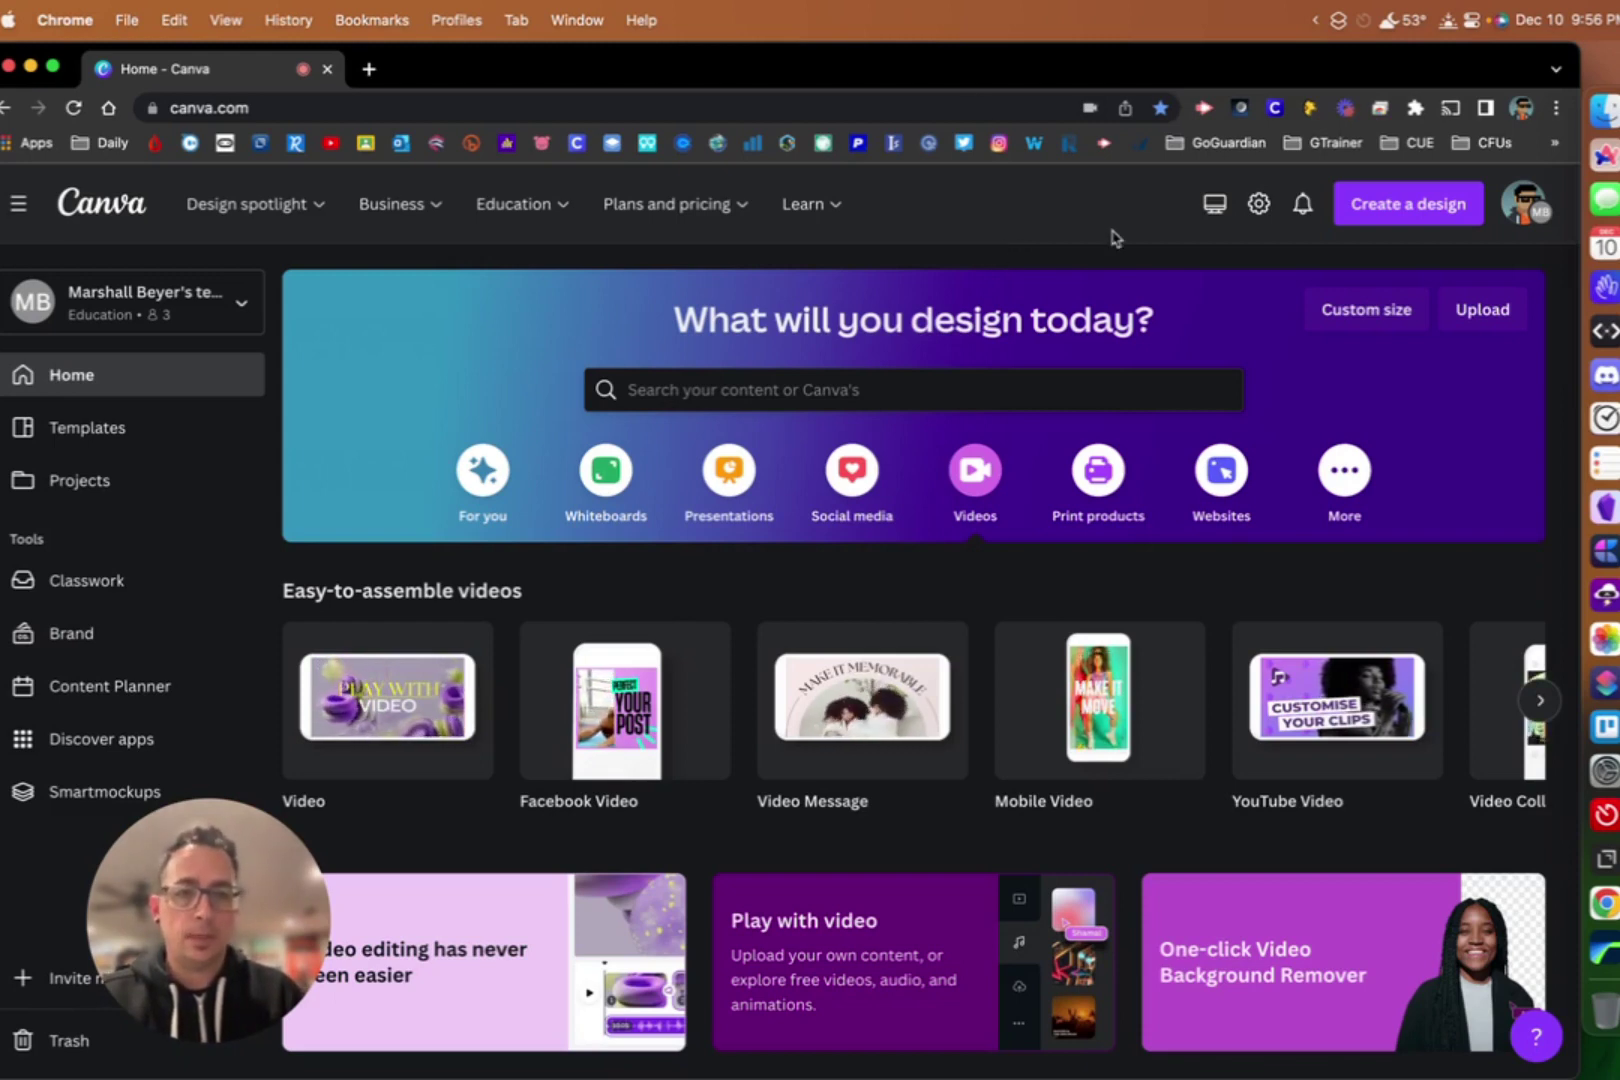
# - Create a new blank Business Card (US) design from the QR Code Business Card suggestion
pyautogui.click(1397, 213)
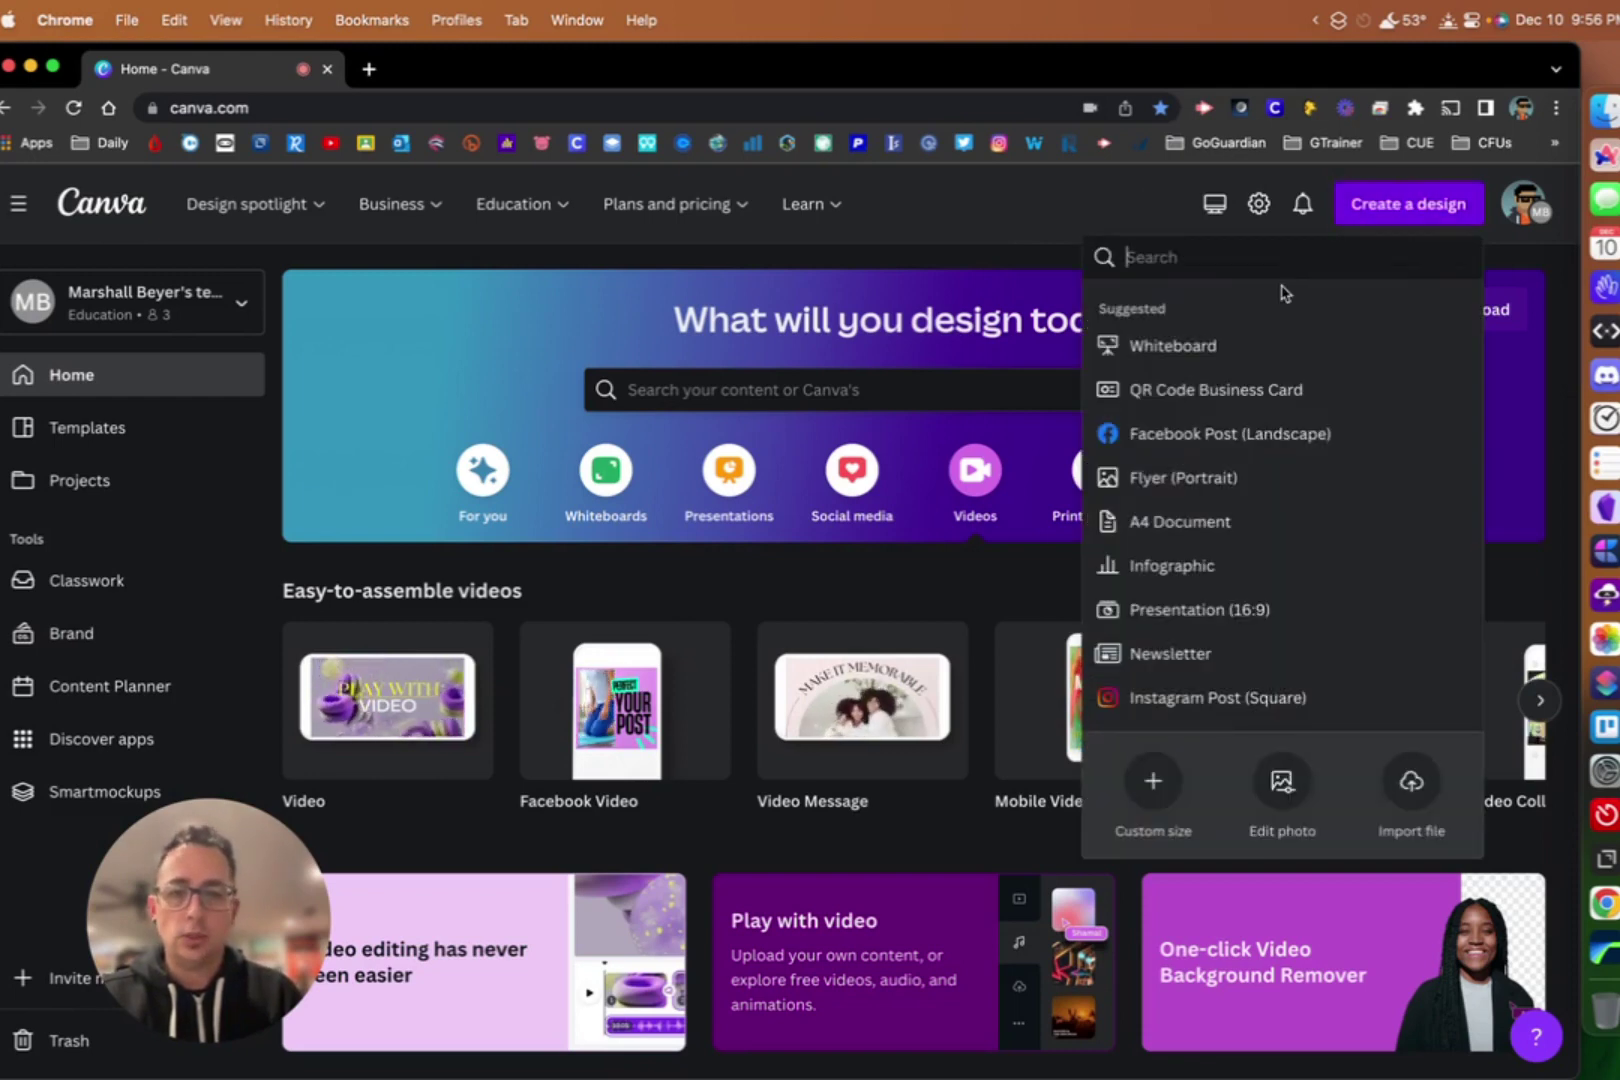
pyautogui.click(1189, 402)
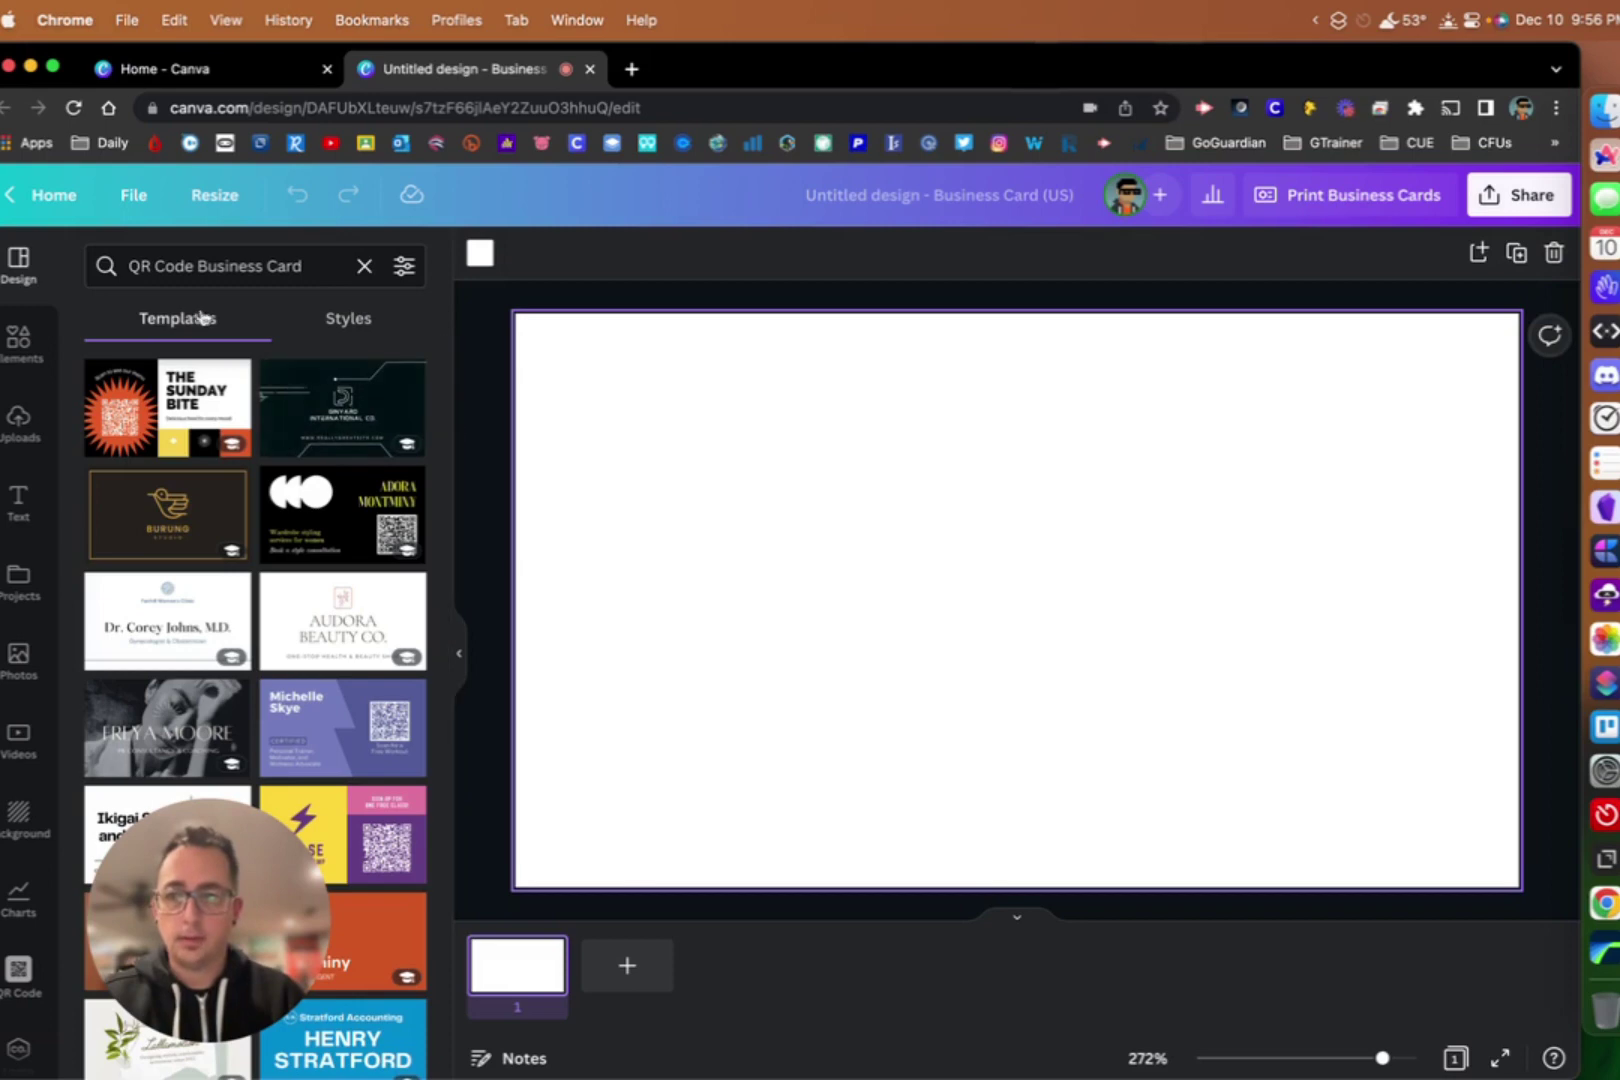
# - Search Elements for 'mountians' and add the snowy mountain photo to the card
pyautogui.click(22, 345)
pyautogui.click(172, 262)
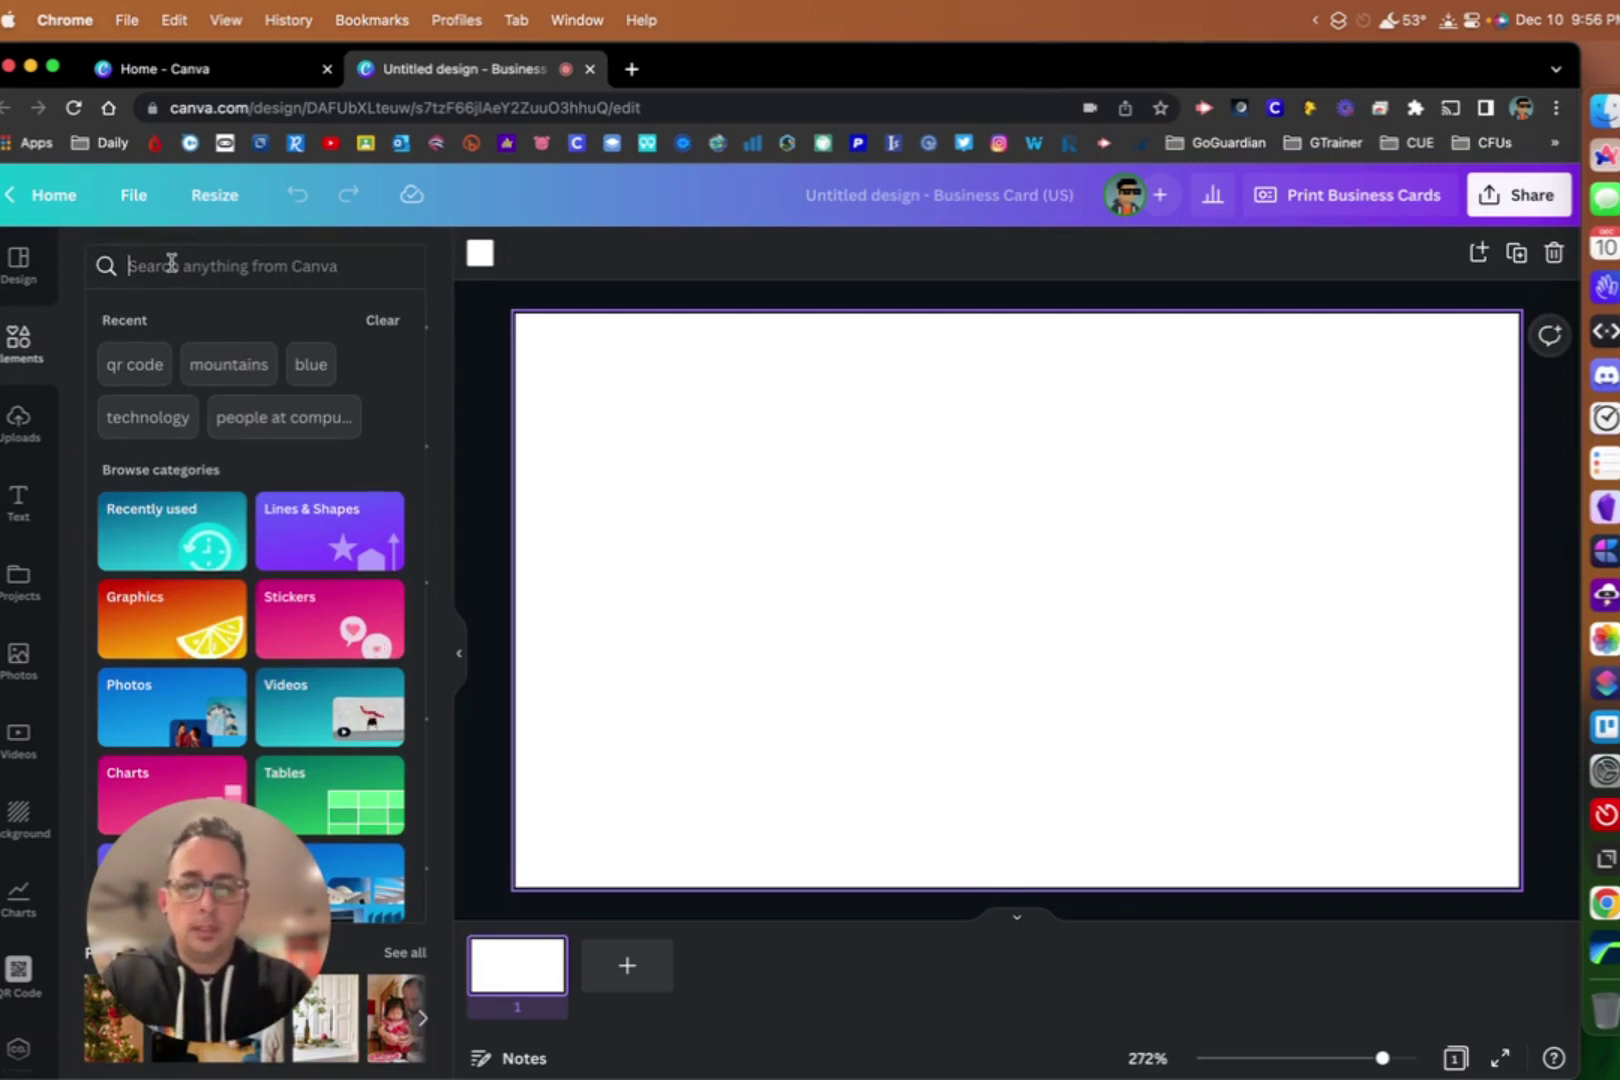
pyautogui.write('mountians')
pyautogui.press('Return')
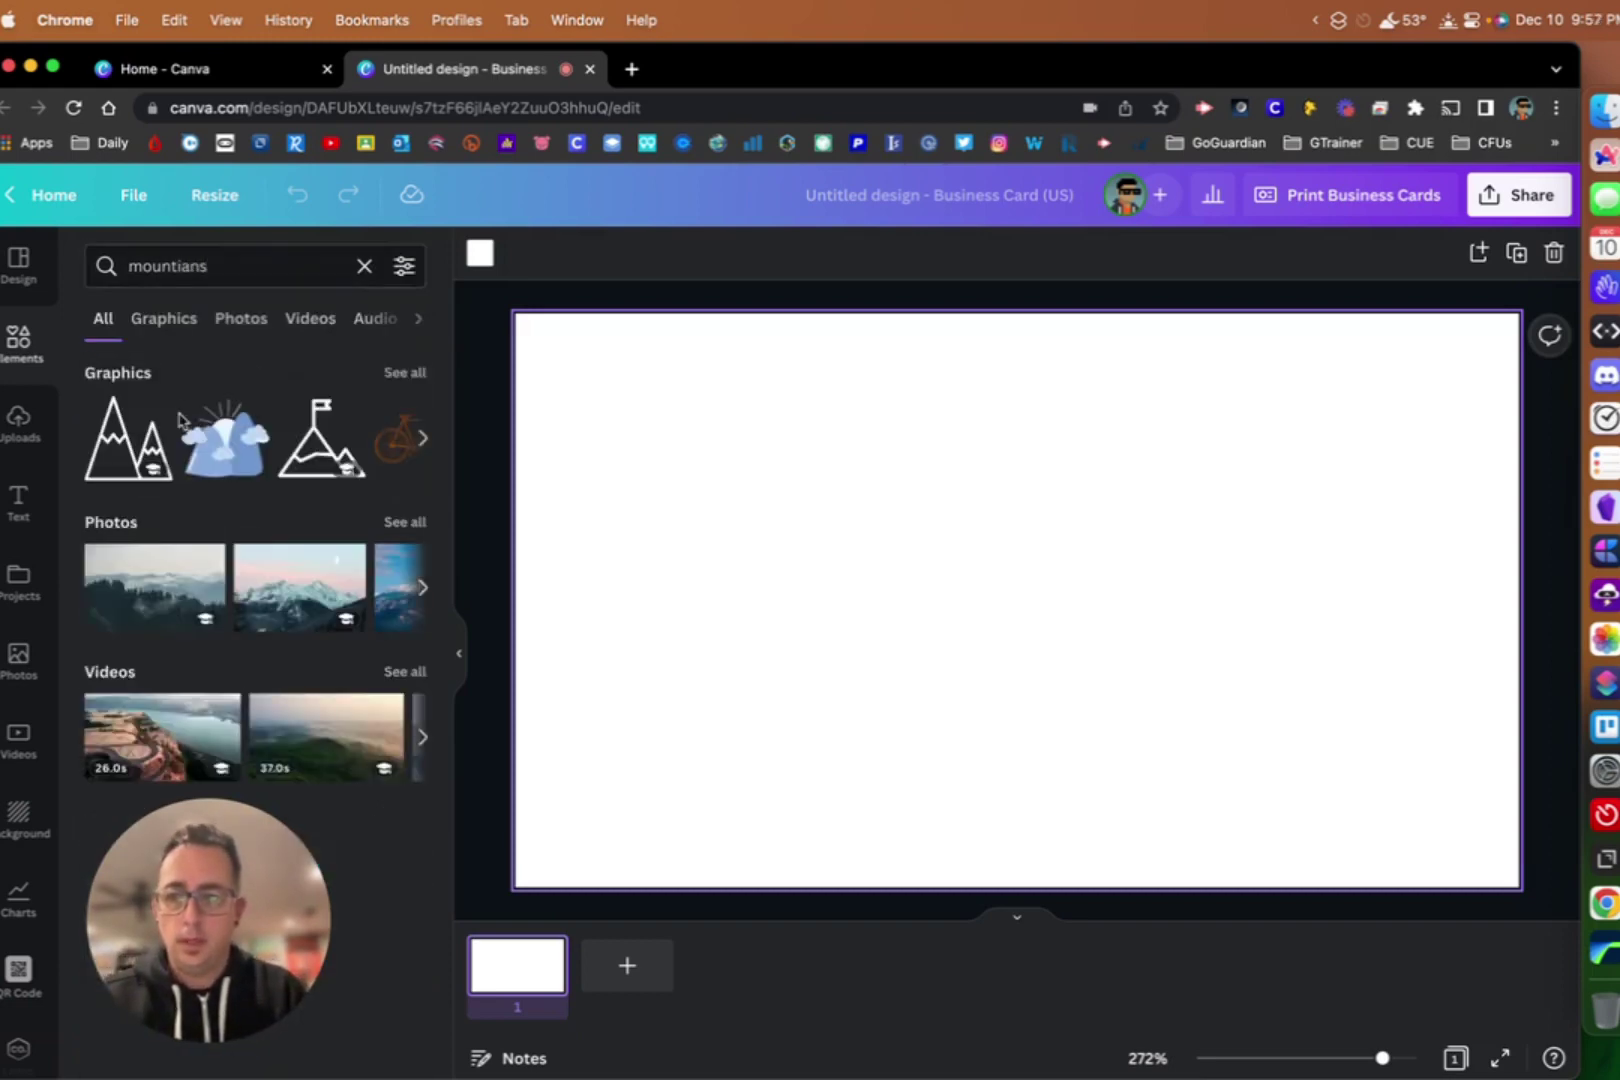
pyautogui.click(287, 591)
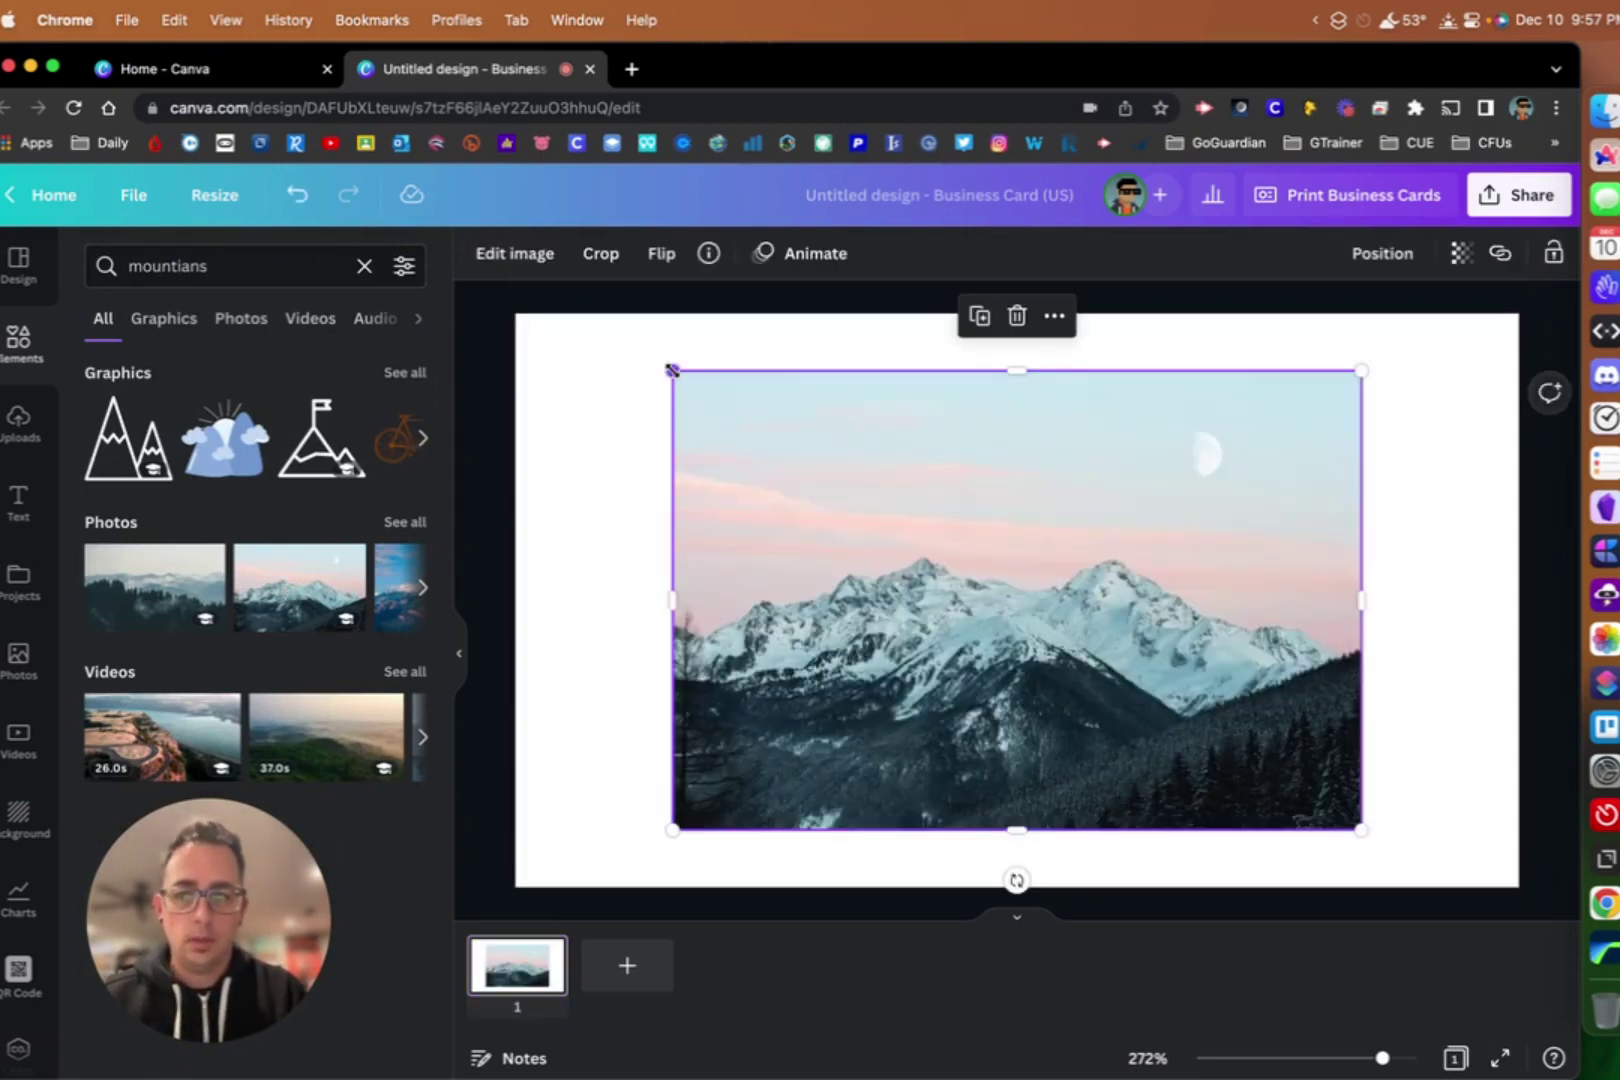
# - Enlarge the mountain photo to the card's full height and centre it horizontally
pyautogui.moveTo(672, 370); pyautogui.dragTo(586, 314)
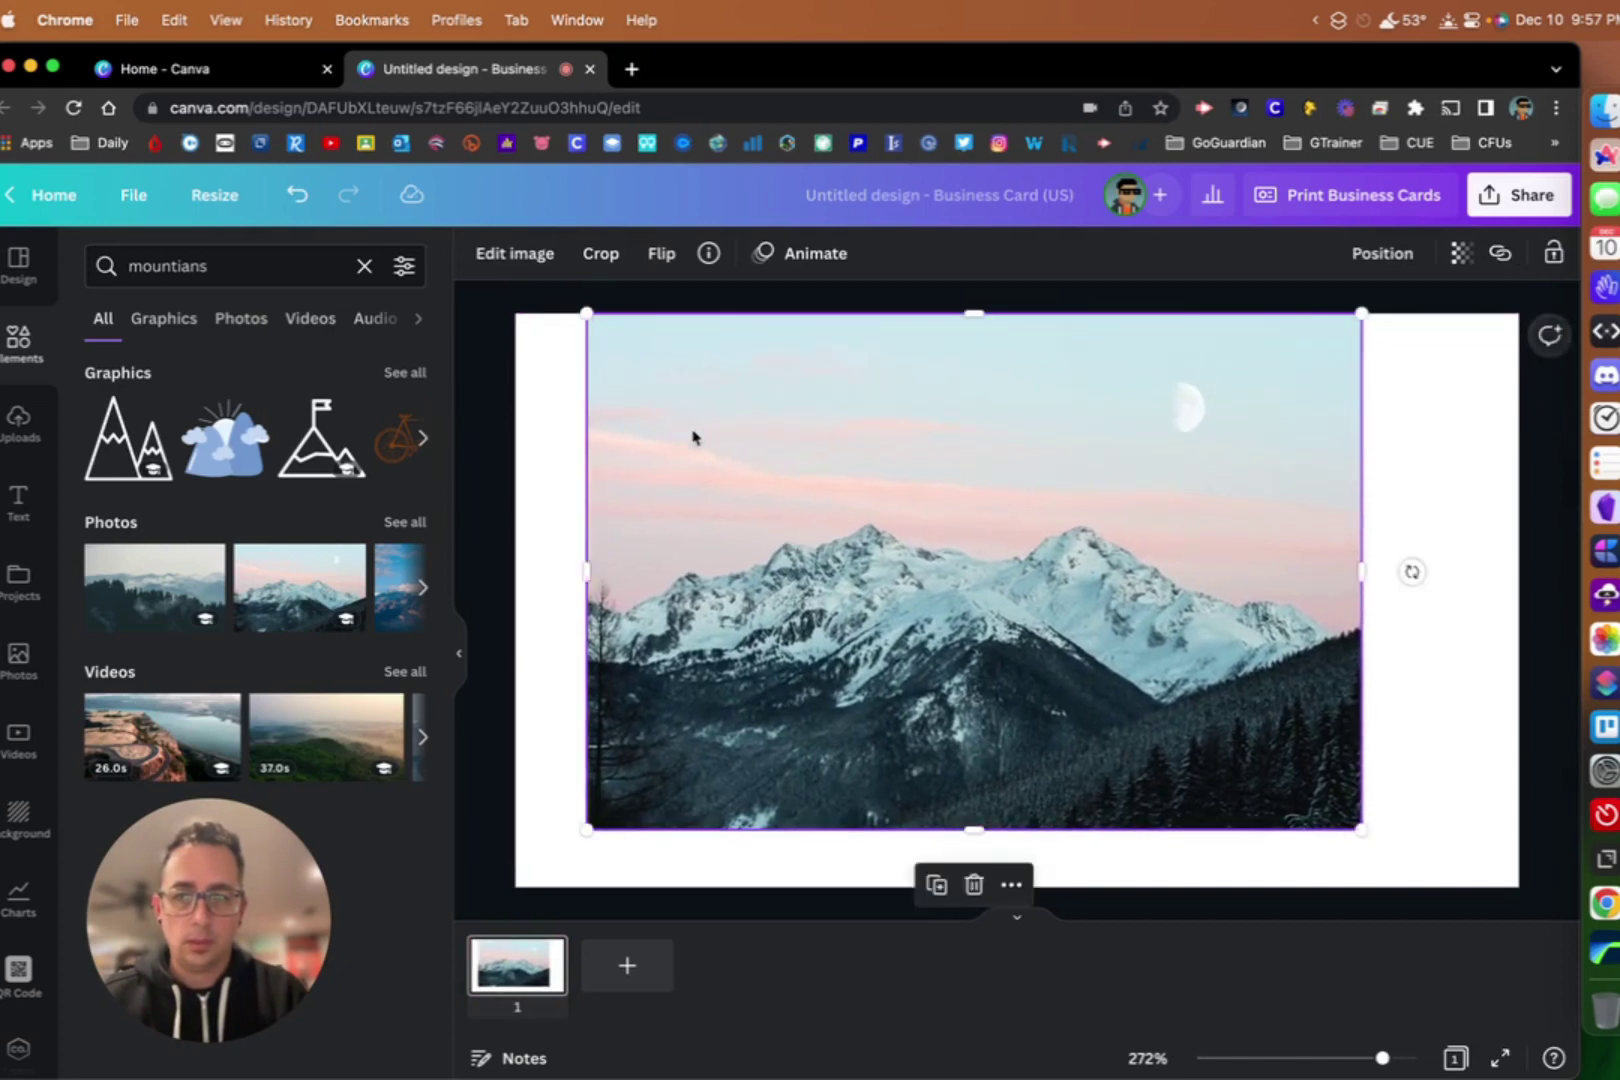
pyautogui.moveTo(693, 437); pyautogui.dragTo(622, 433)
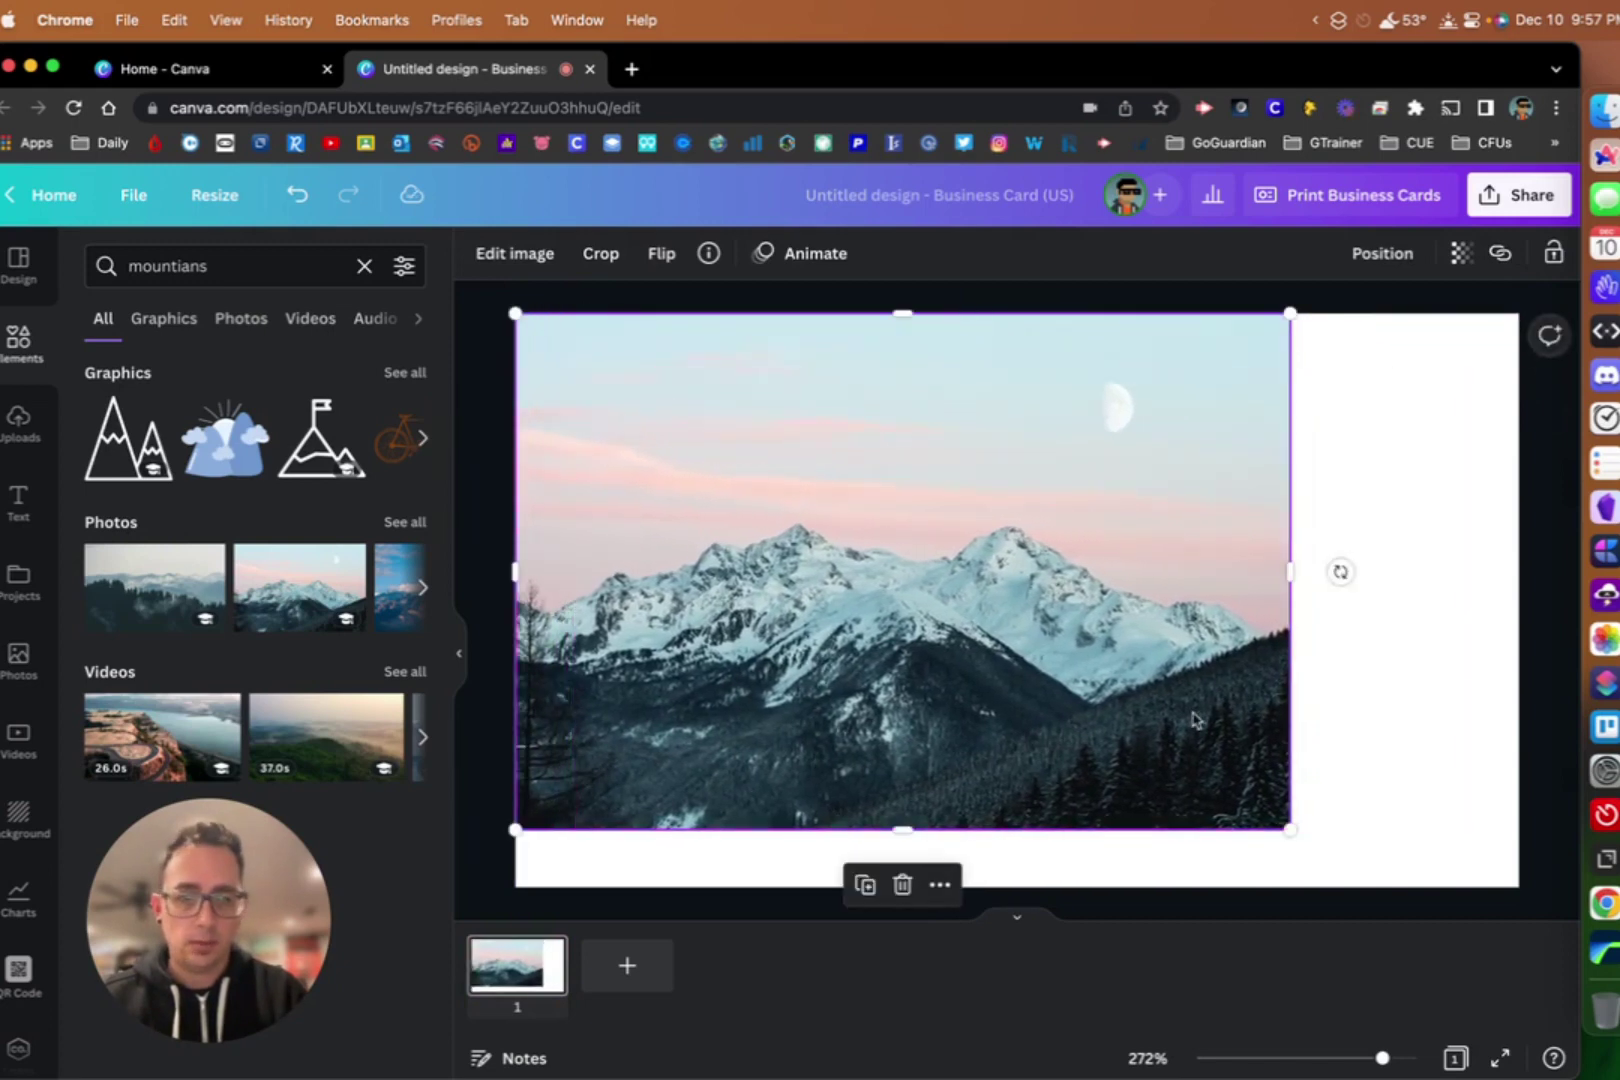
pyautogui.moveTo(1288, 828); pyautogui.dragTo(1376, 886)
pyautogui.moveTo(1012, 612); pyautogui.dragTo(1069, 610)
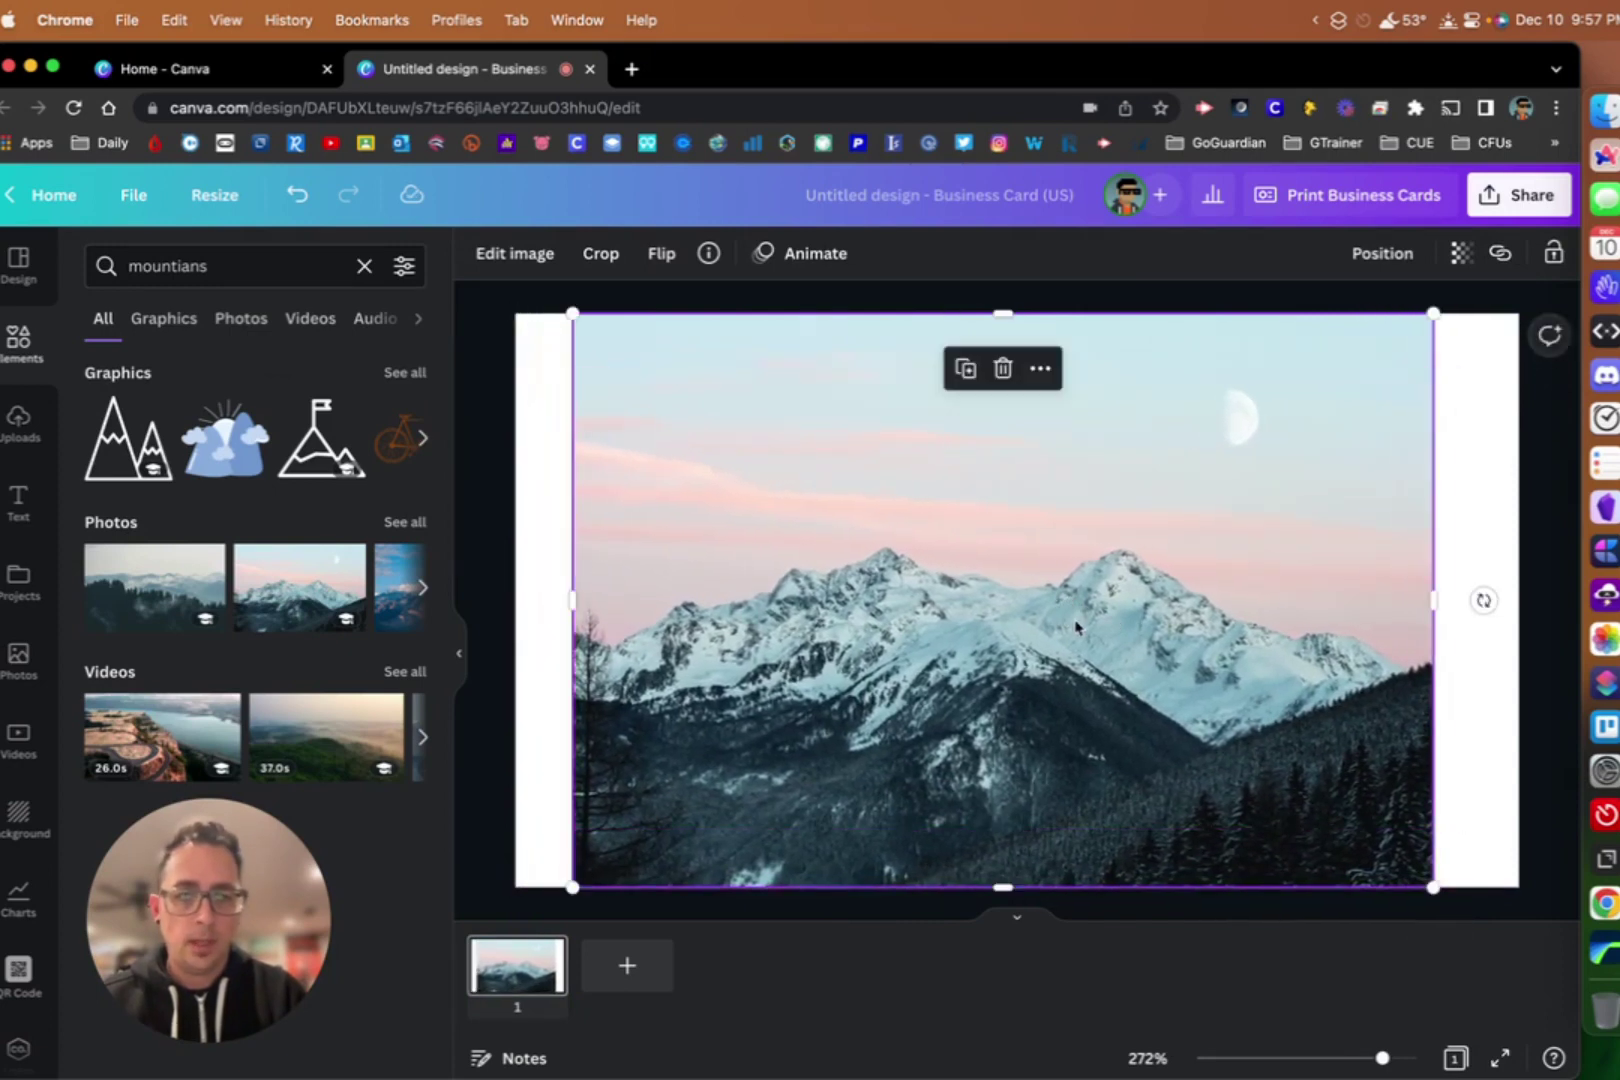
pyautogui.click(553, 523)
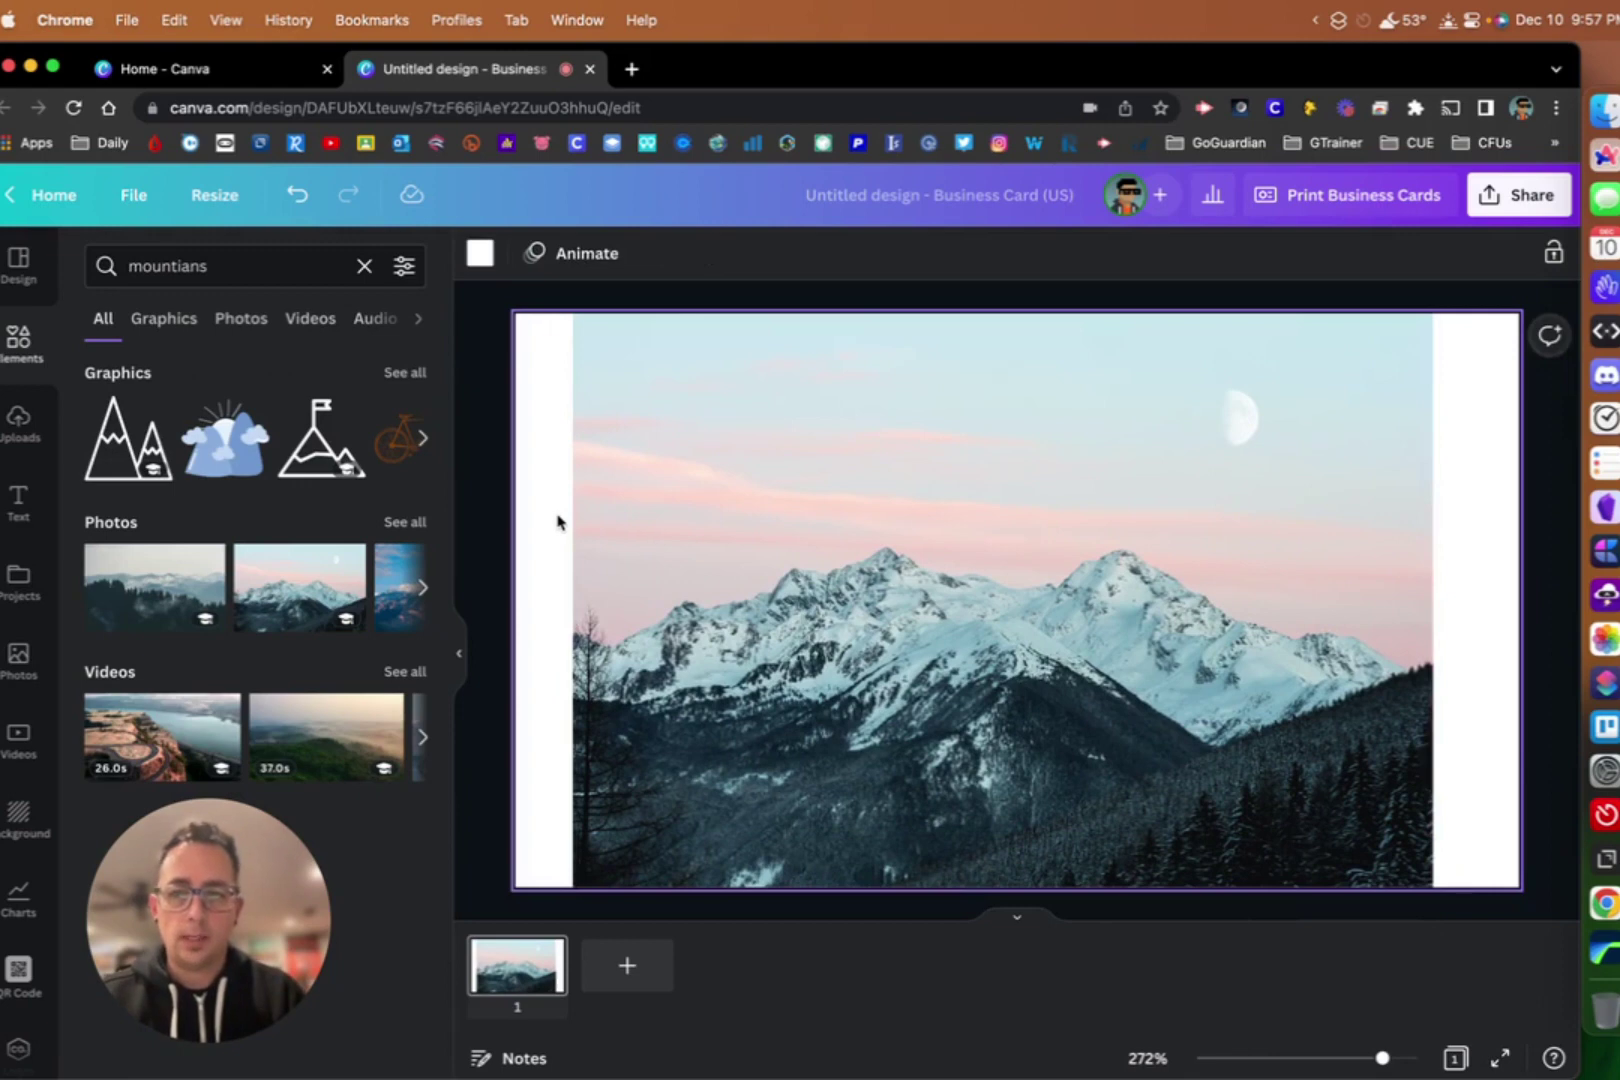
pyautogui.click(600, 535)
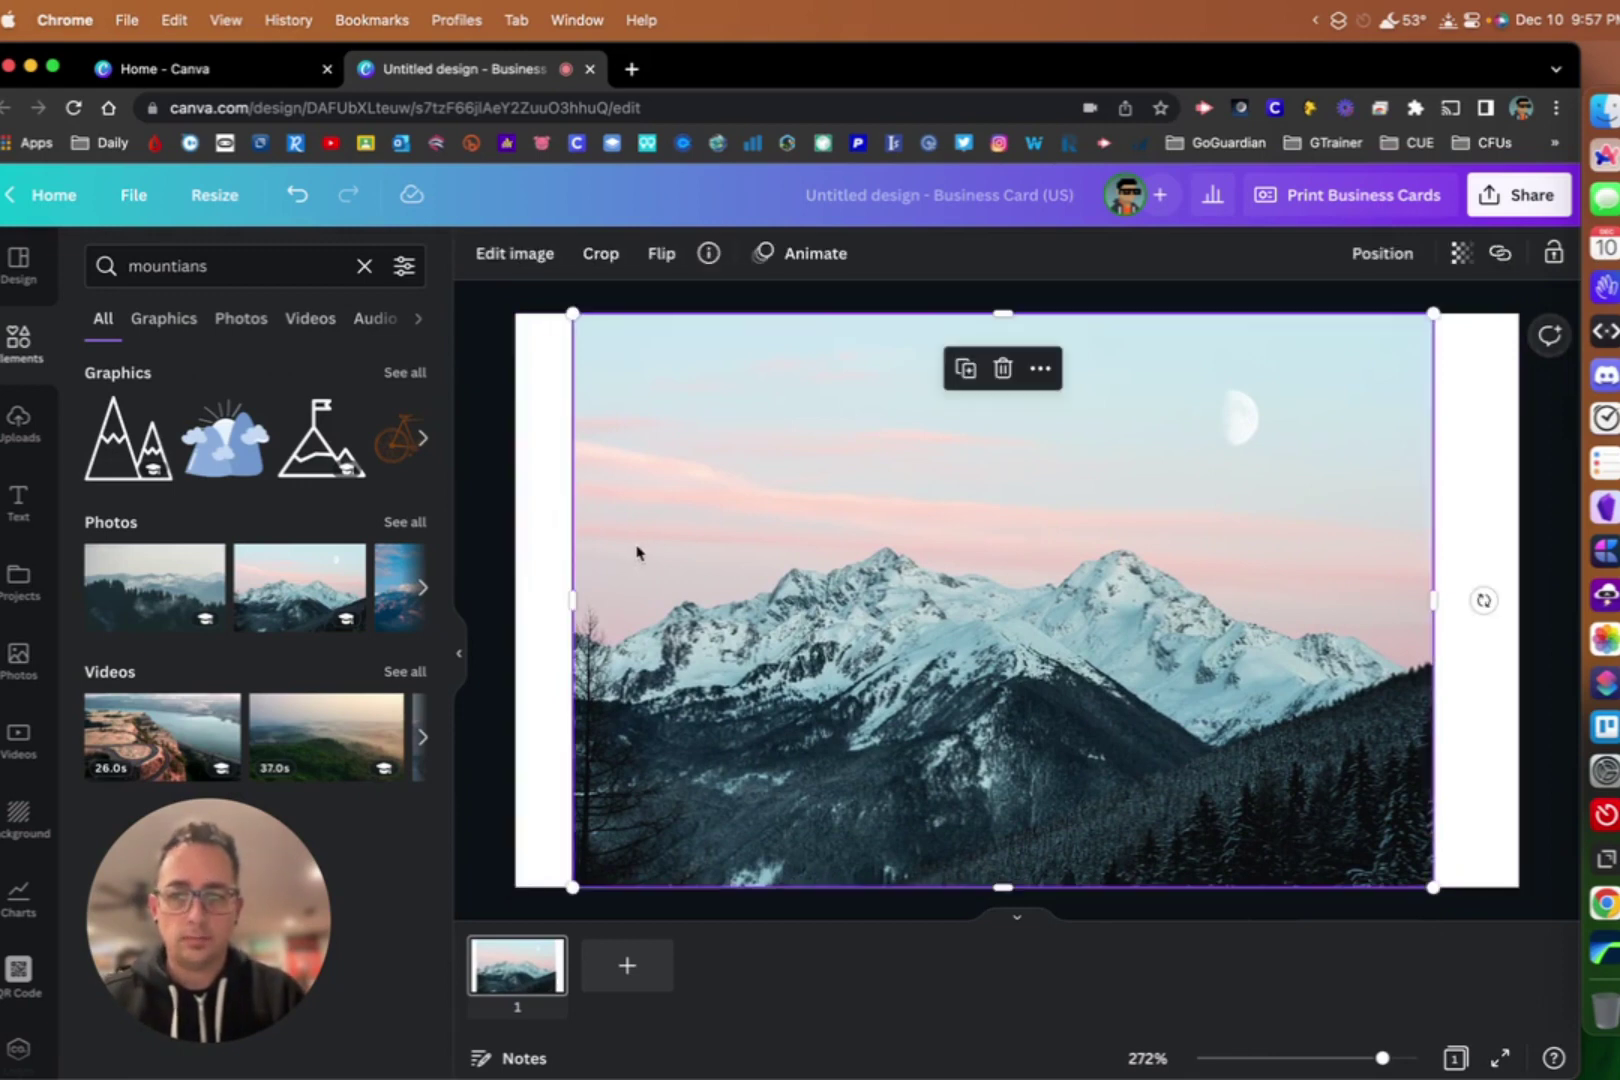
pyautogui.click(1520, 200)
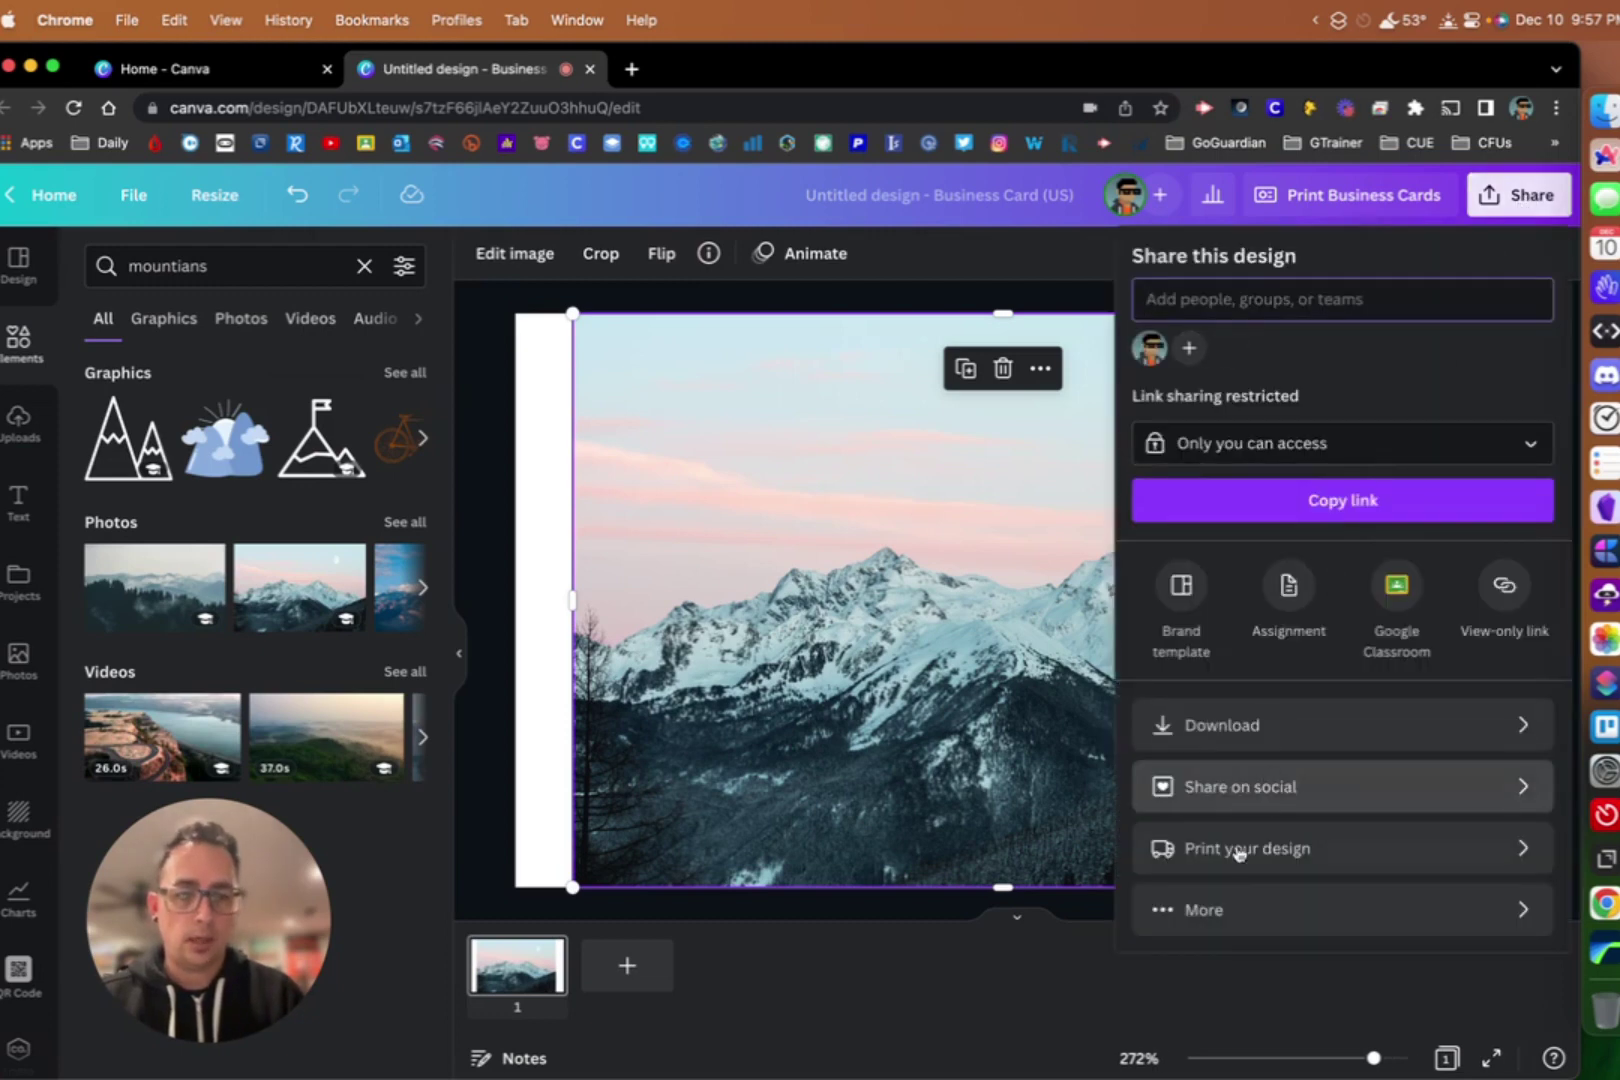
pyautogui.click(1245, 920)
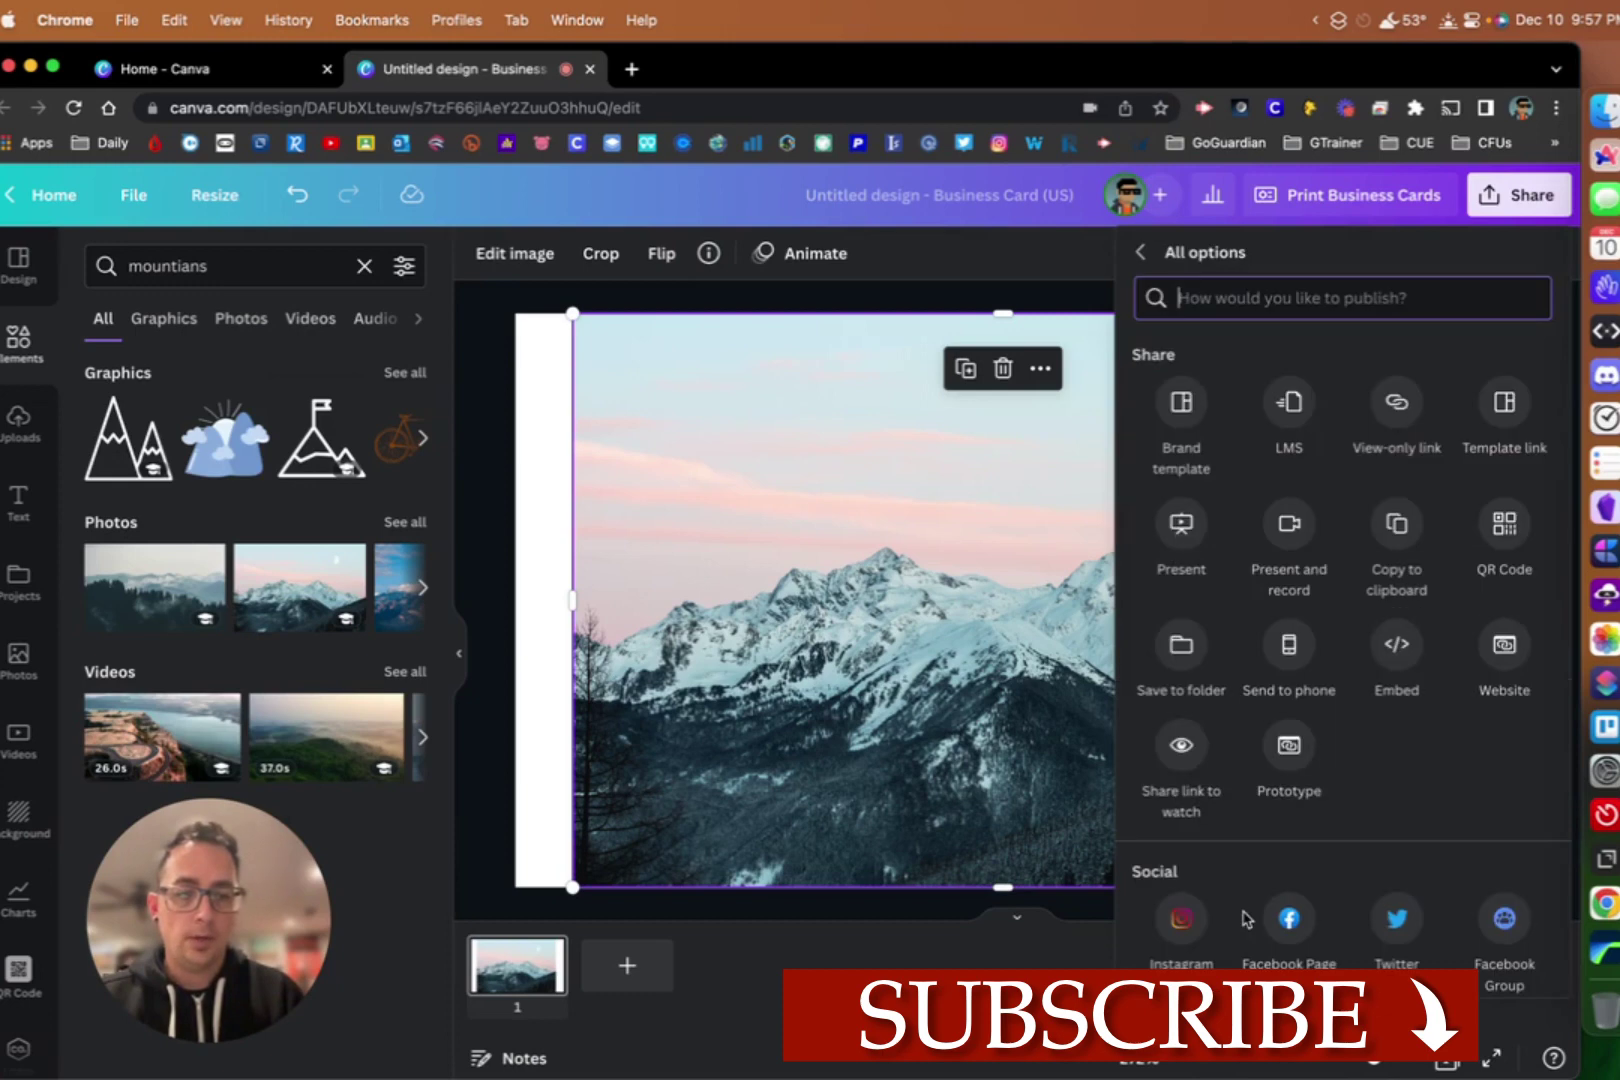
pyautogui.click(1502, 528)
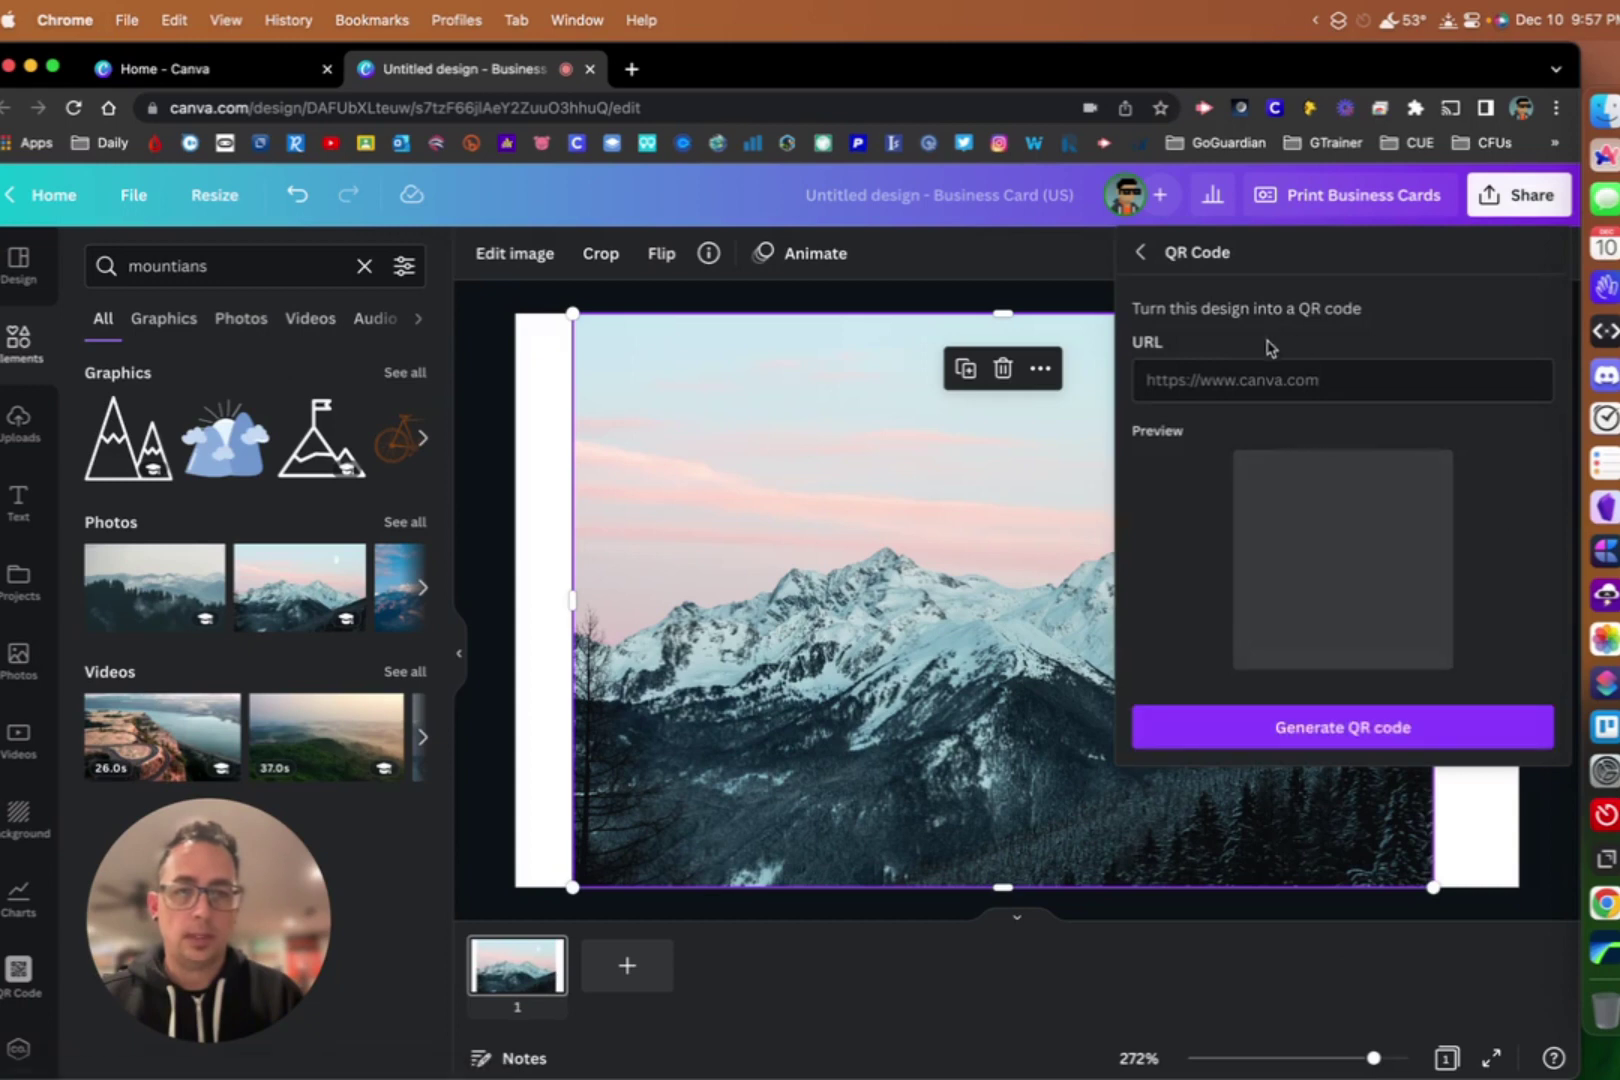
pyautogui.click(1241, 387)
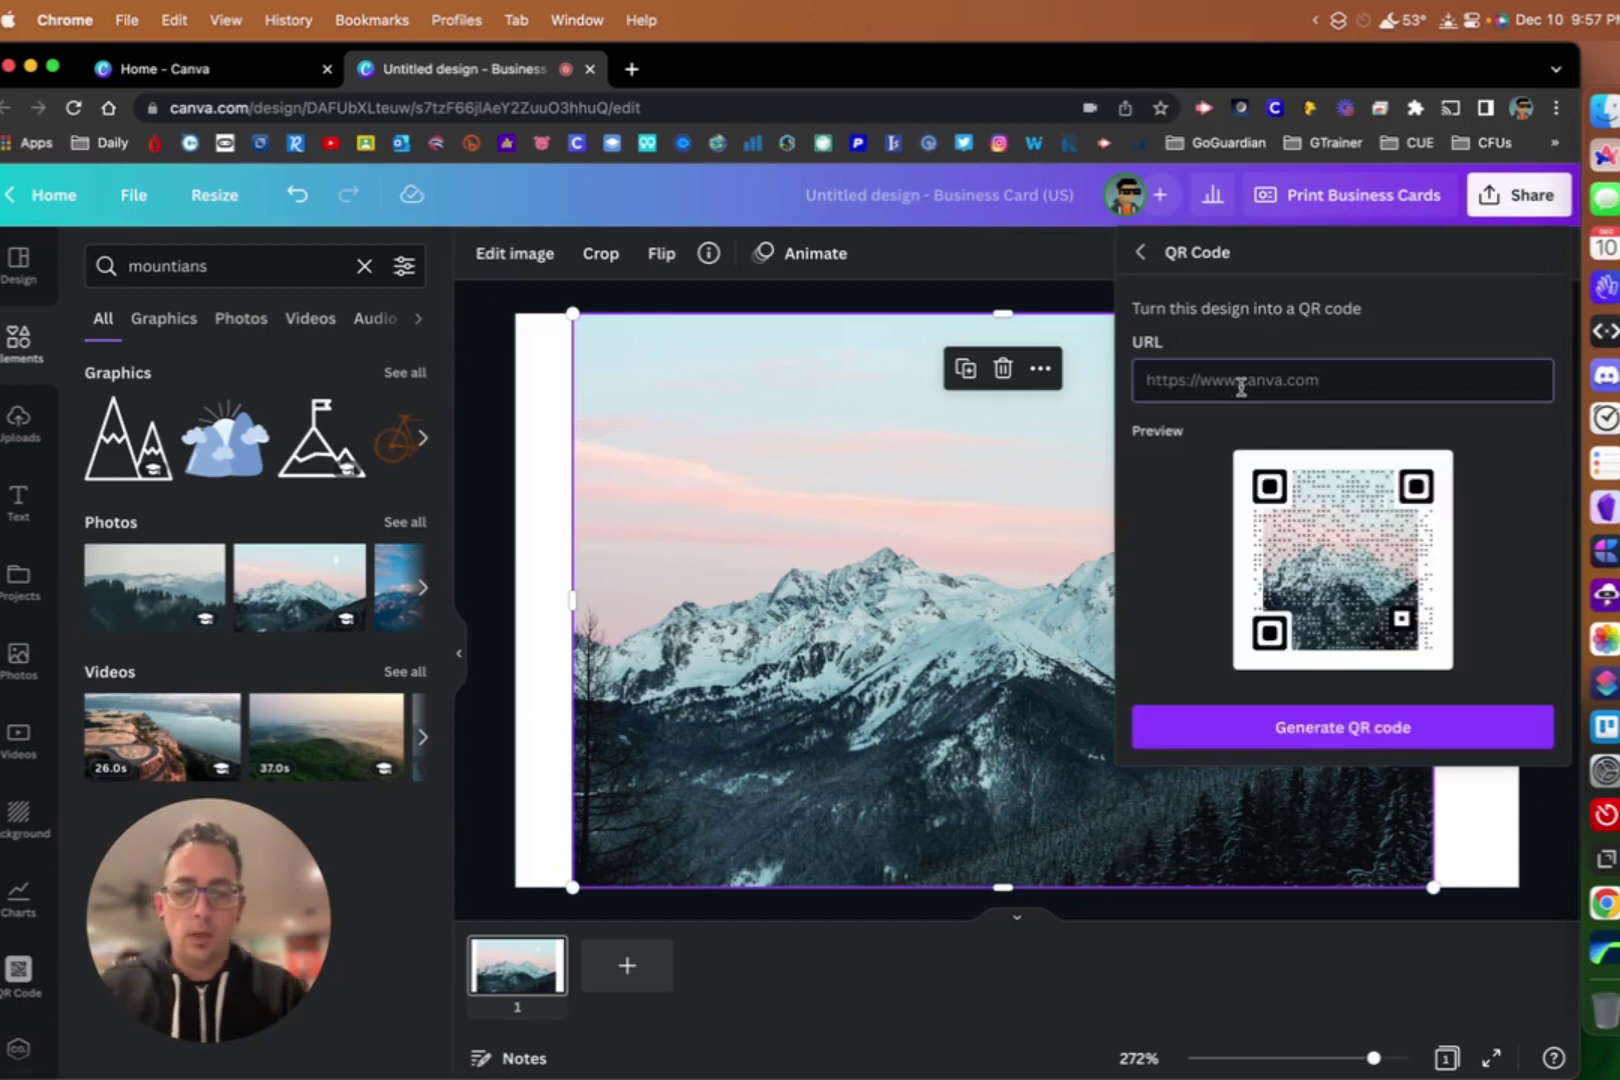
pyautogui.write('www')
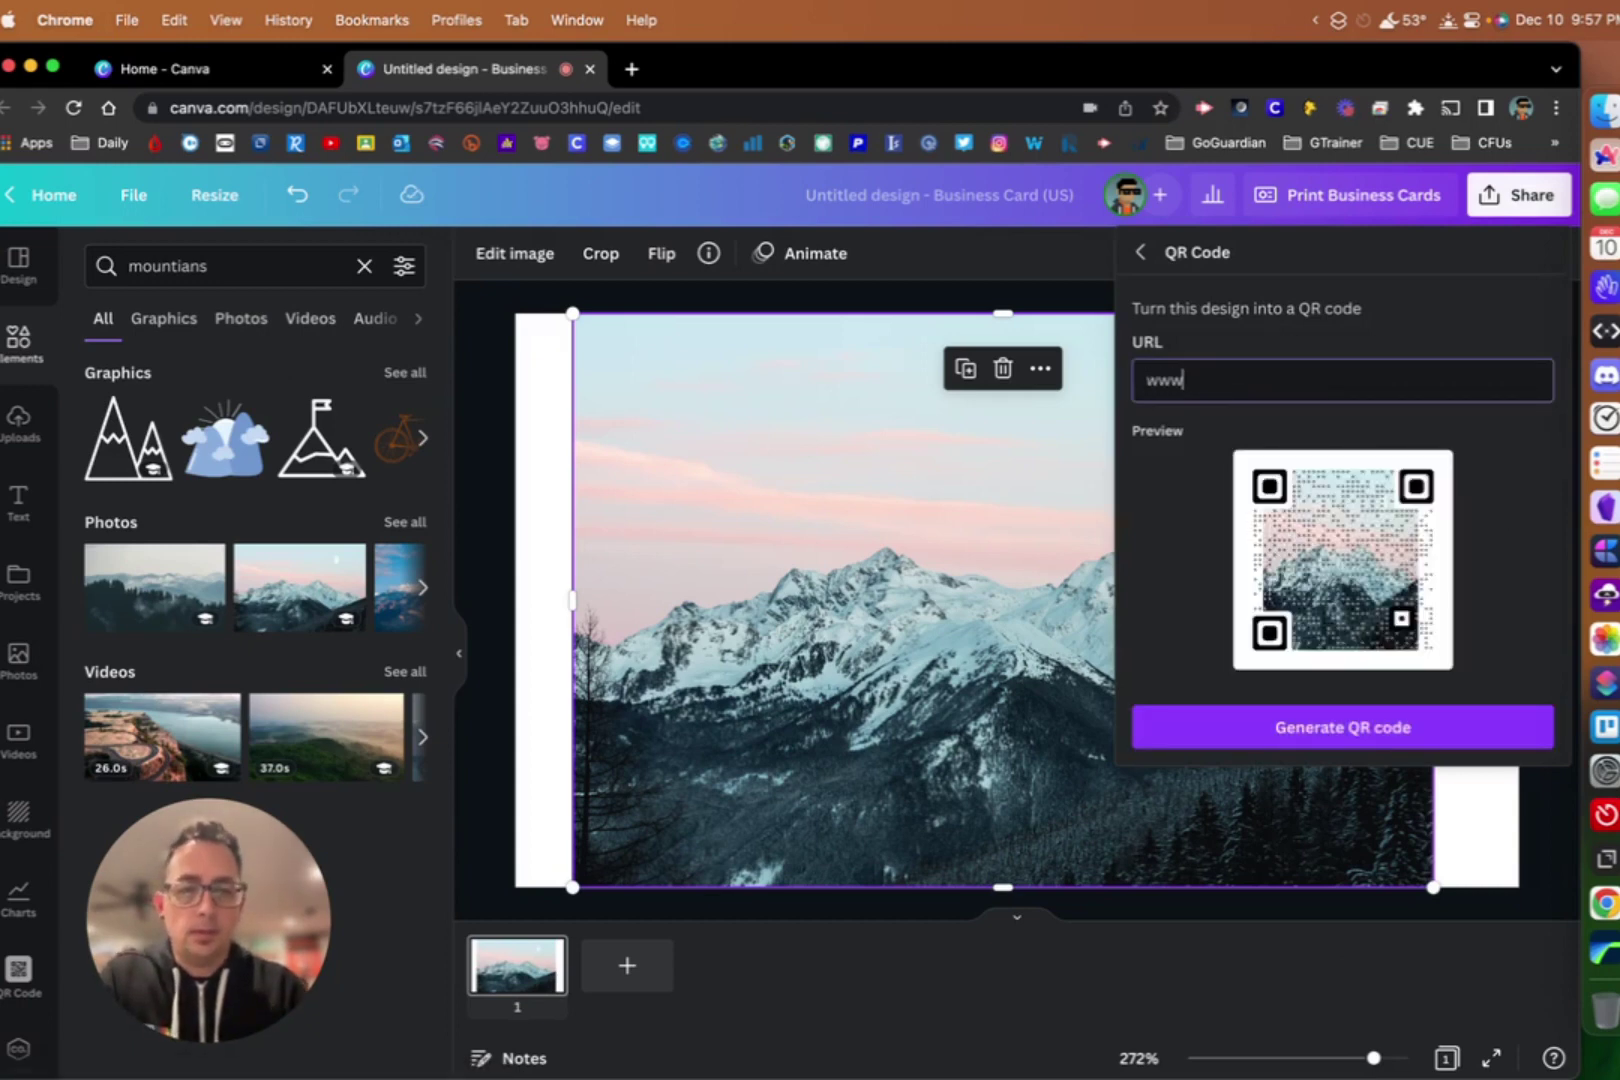
pyautogui.write('.google.com')
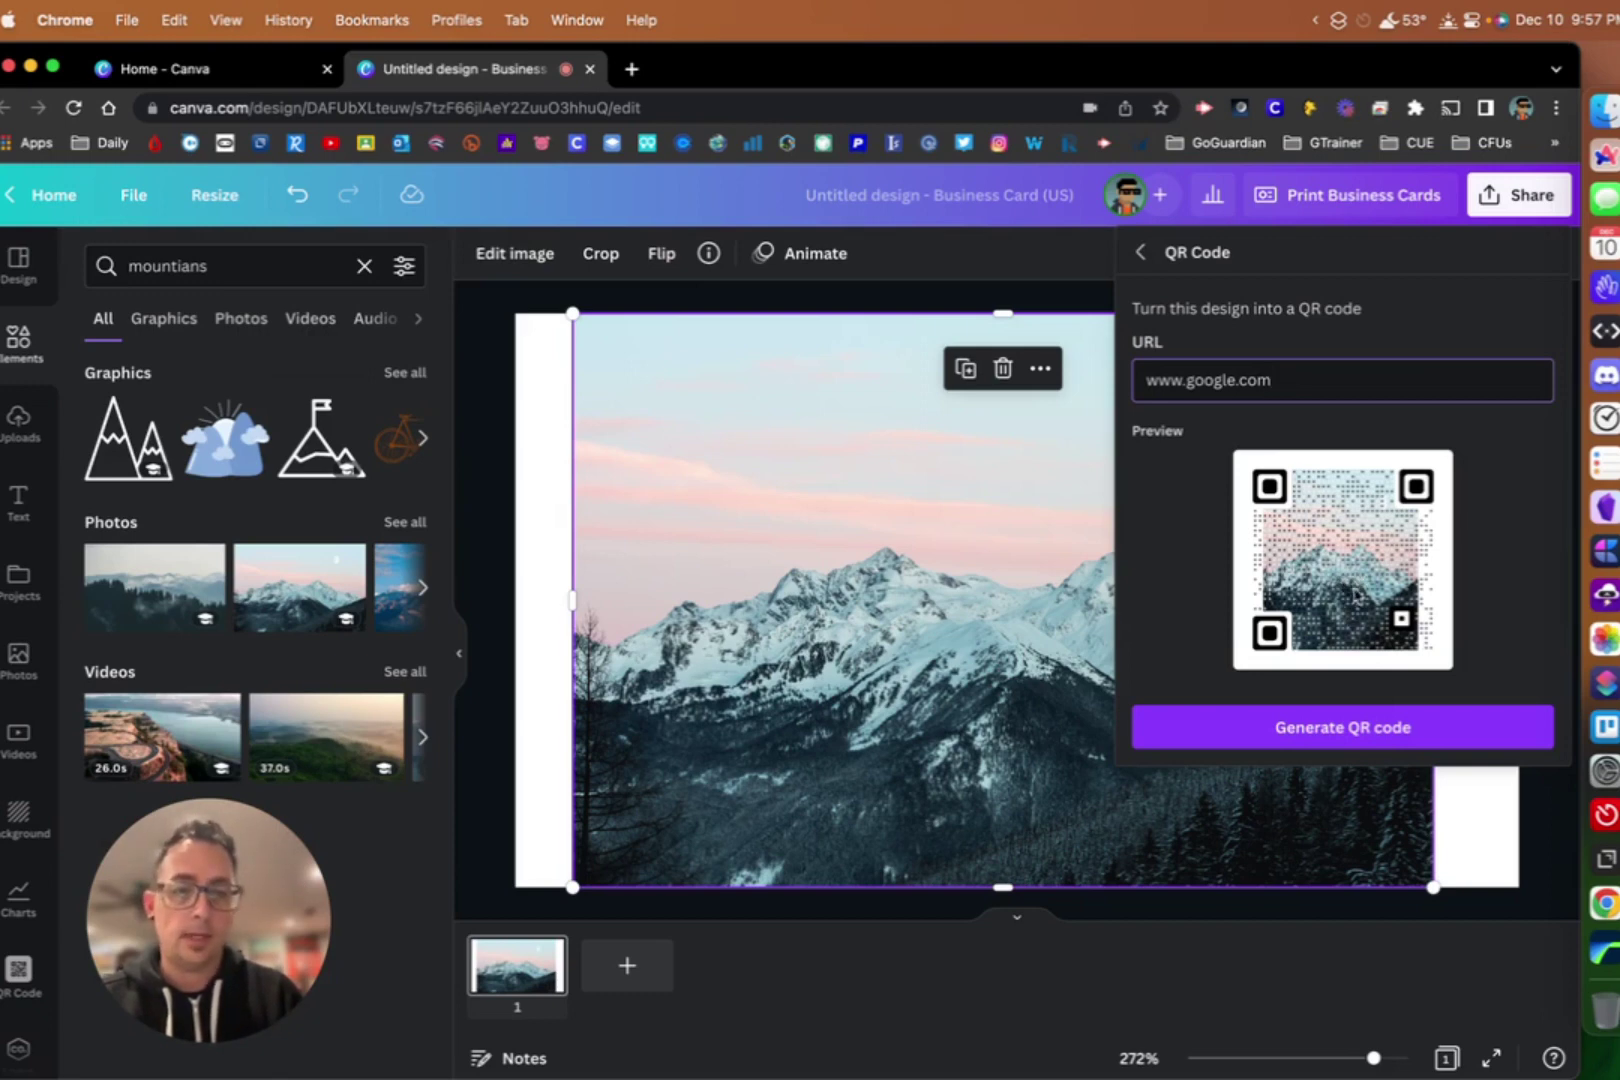
pyautogui.click(1360, 733)
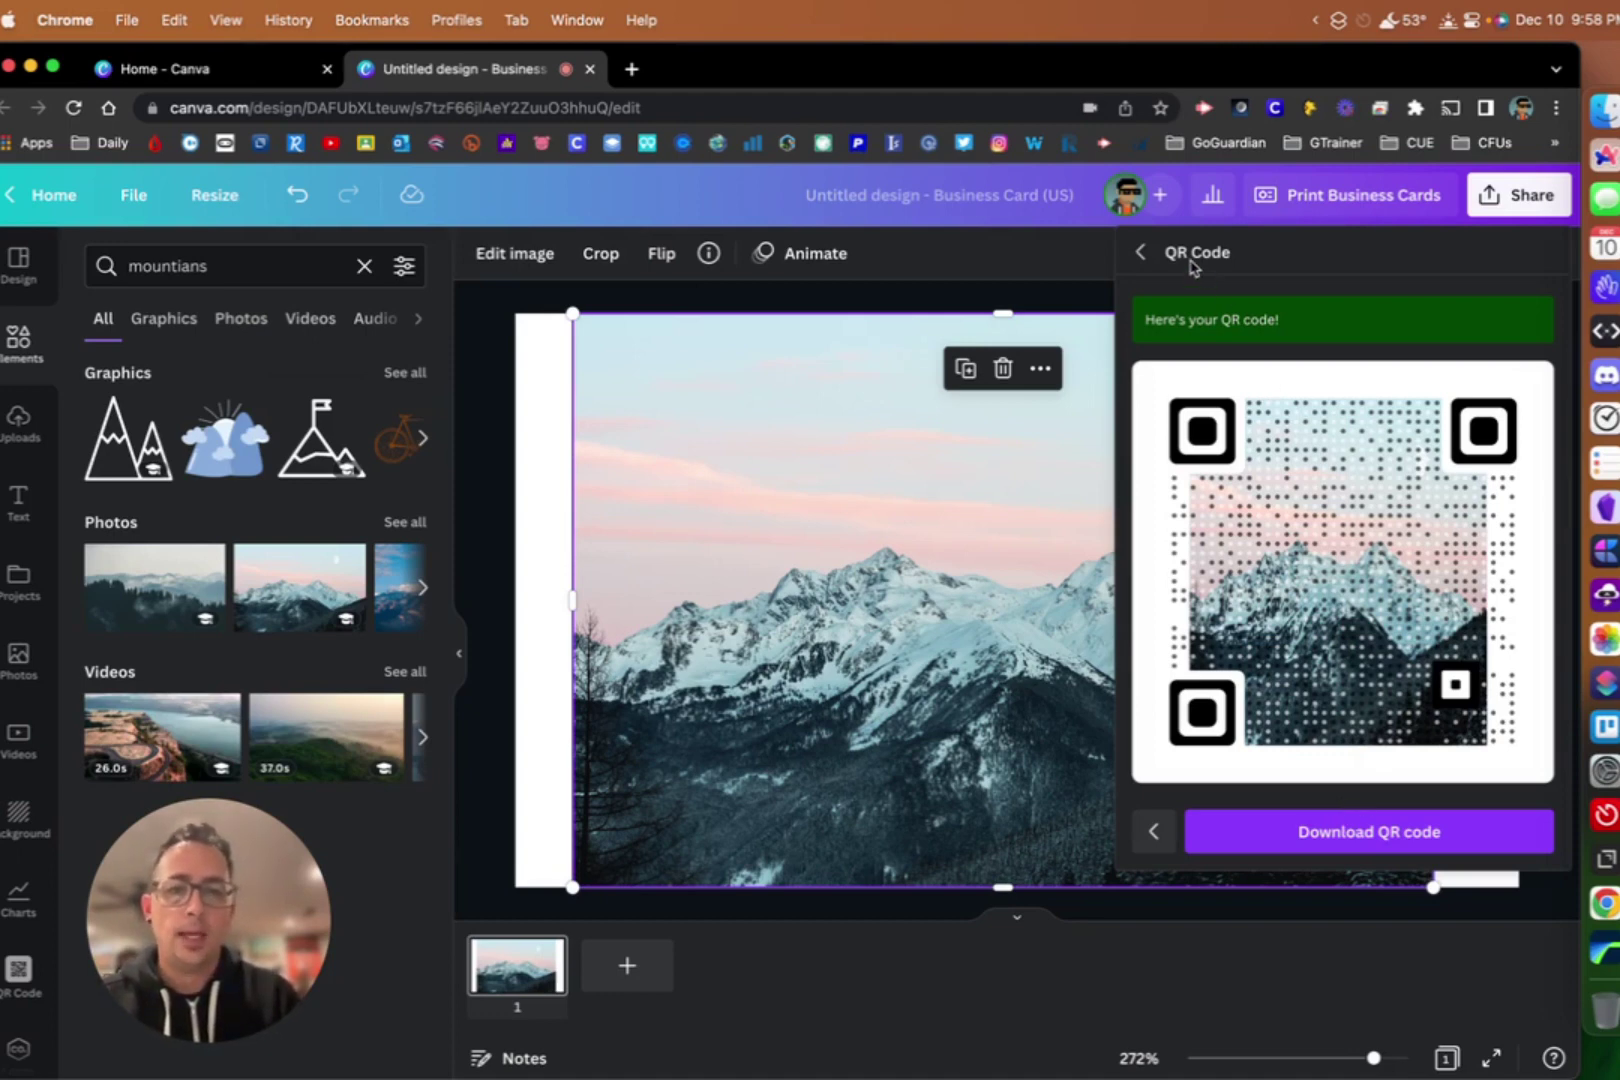
pyautogui.click(1052, 260)
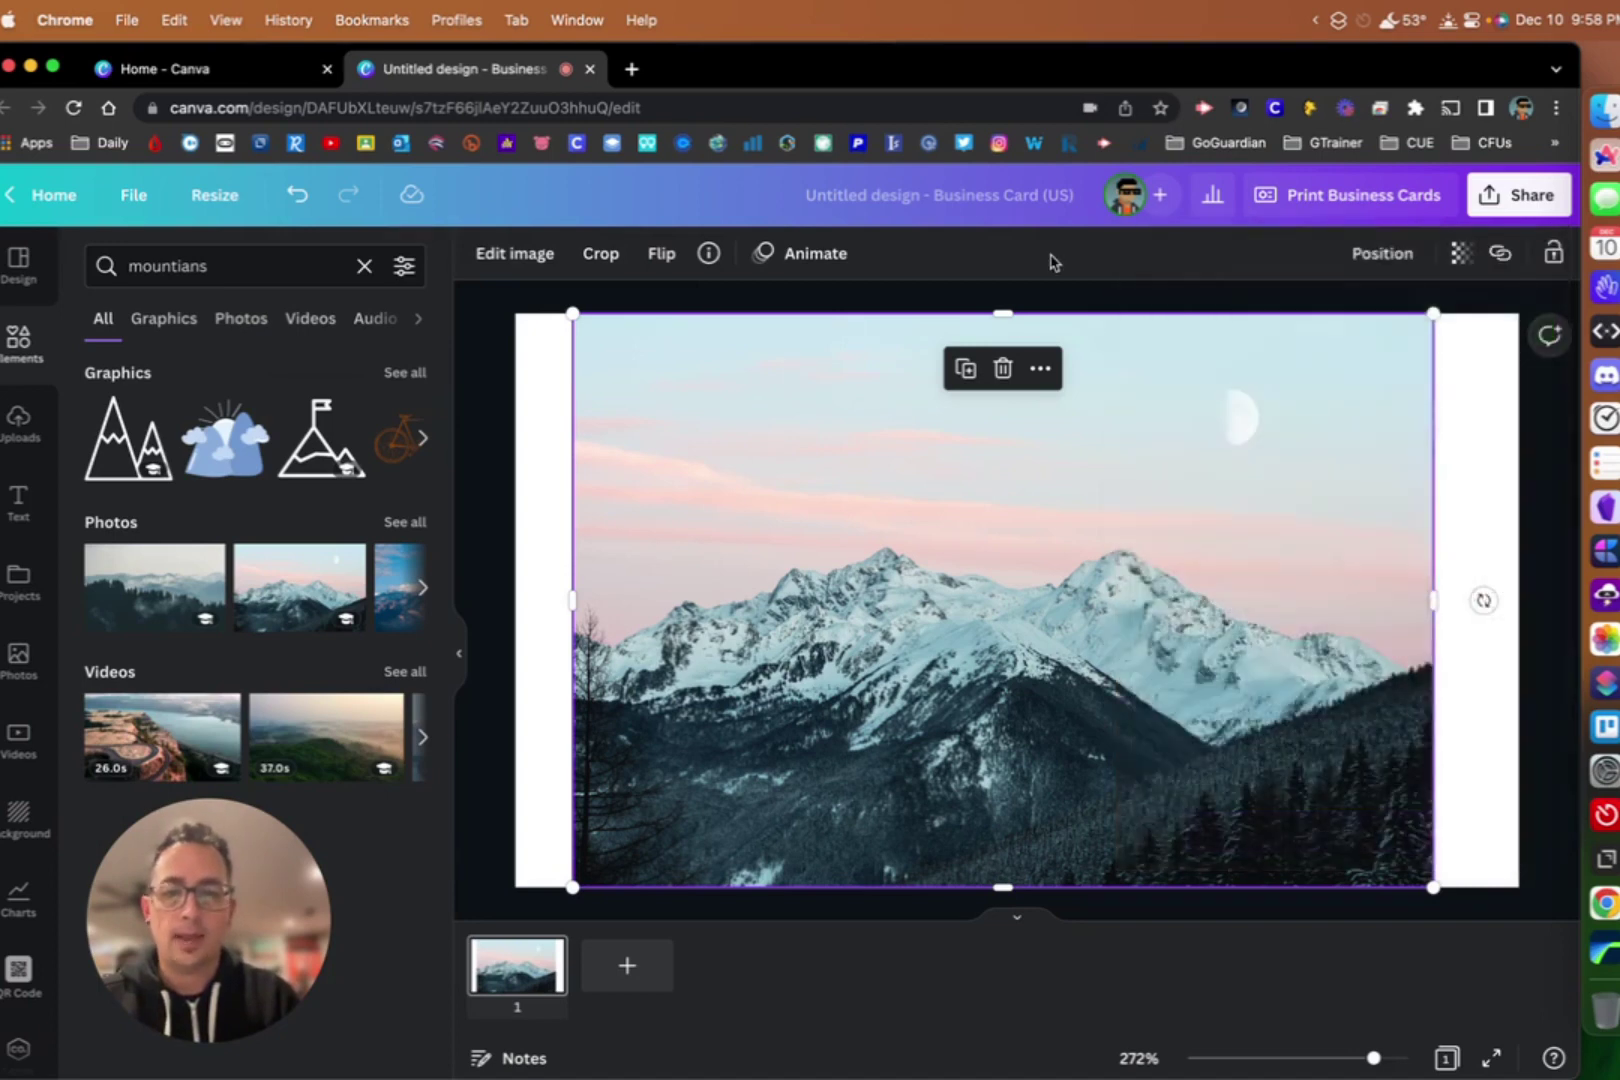
pyautogui.click(543, 463)
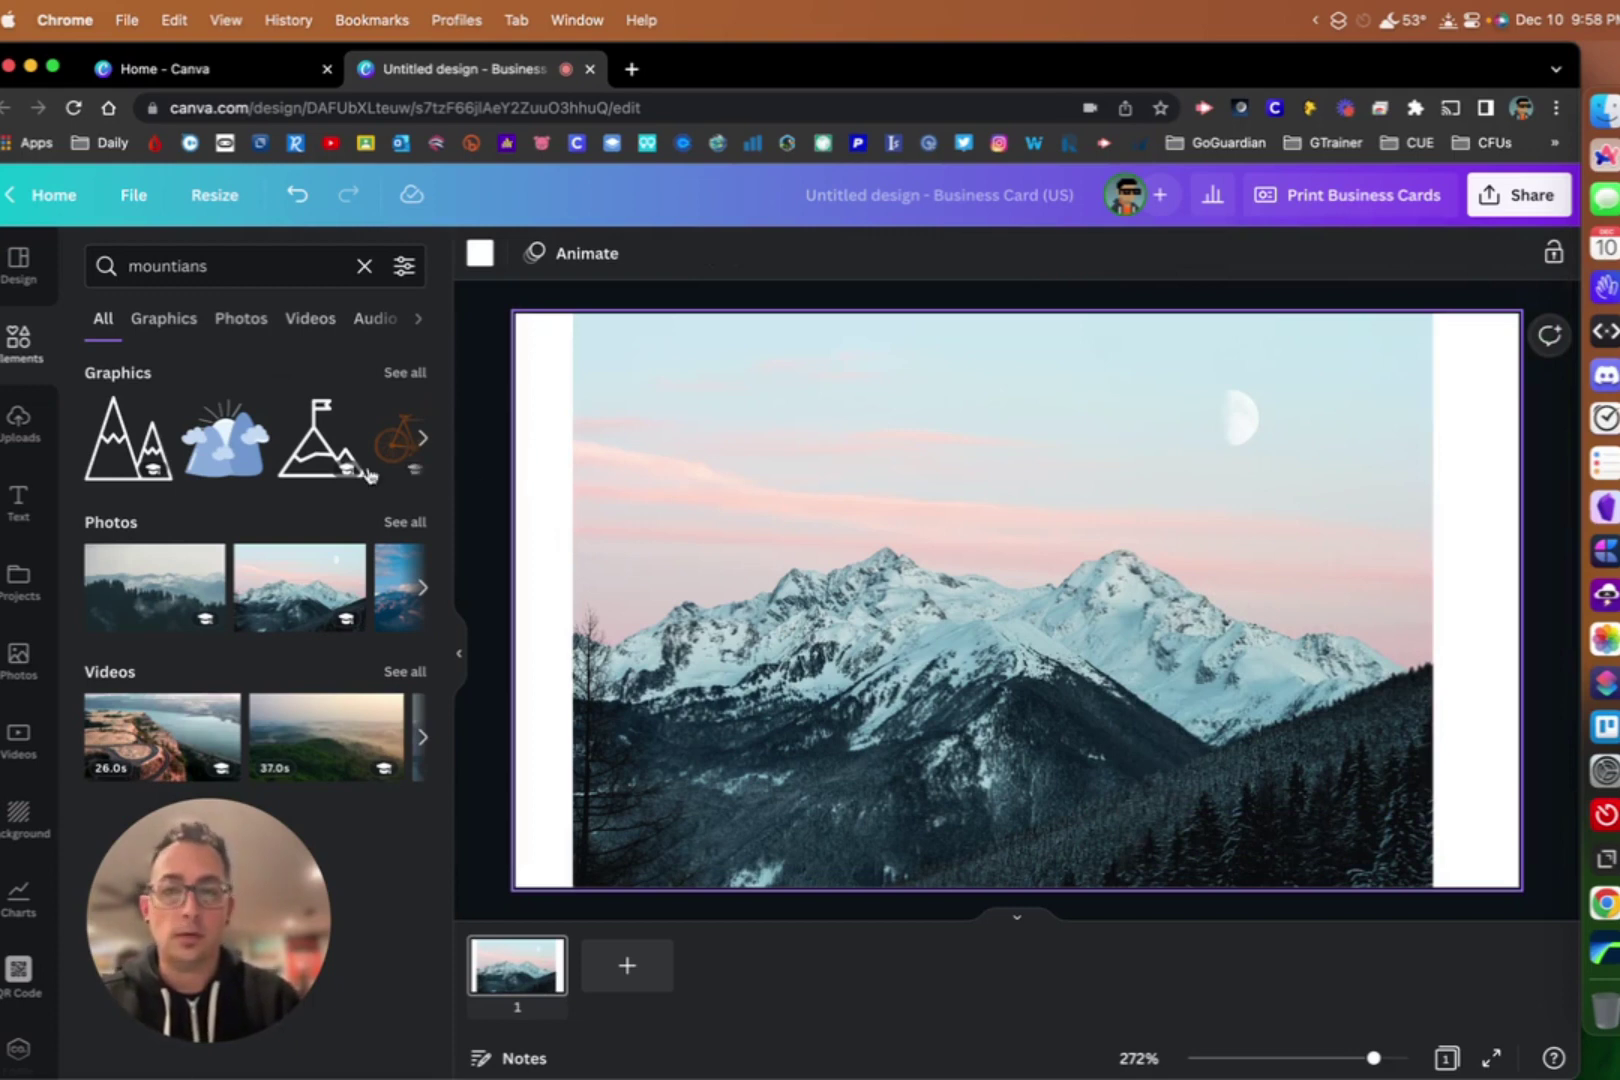
pyautogui.click(362, 266)
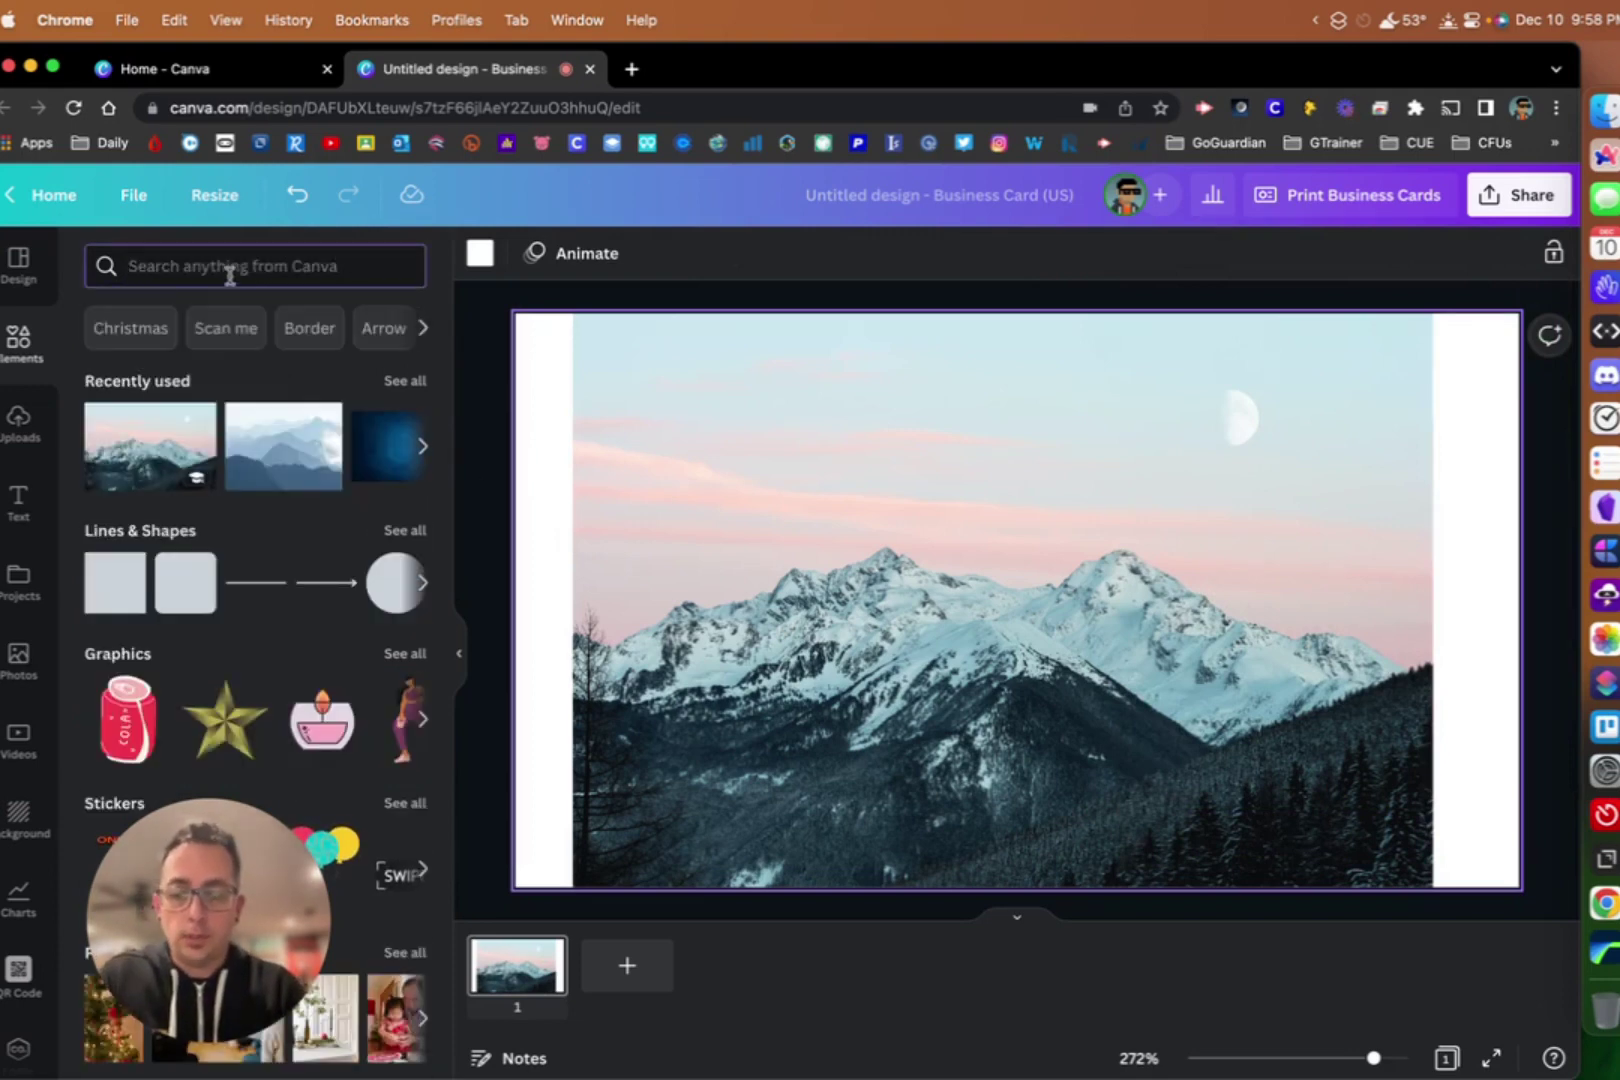
pyautogui.write('qr code')
pyautogui.press('Return')
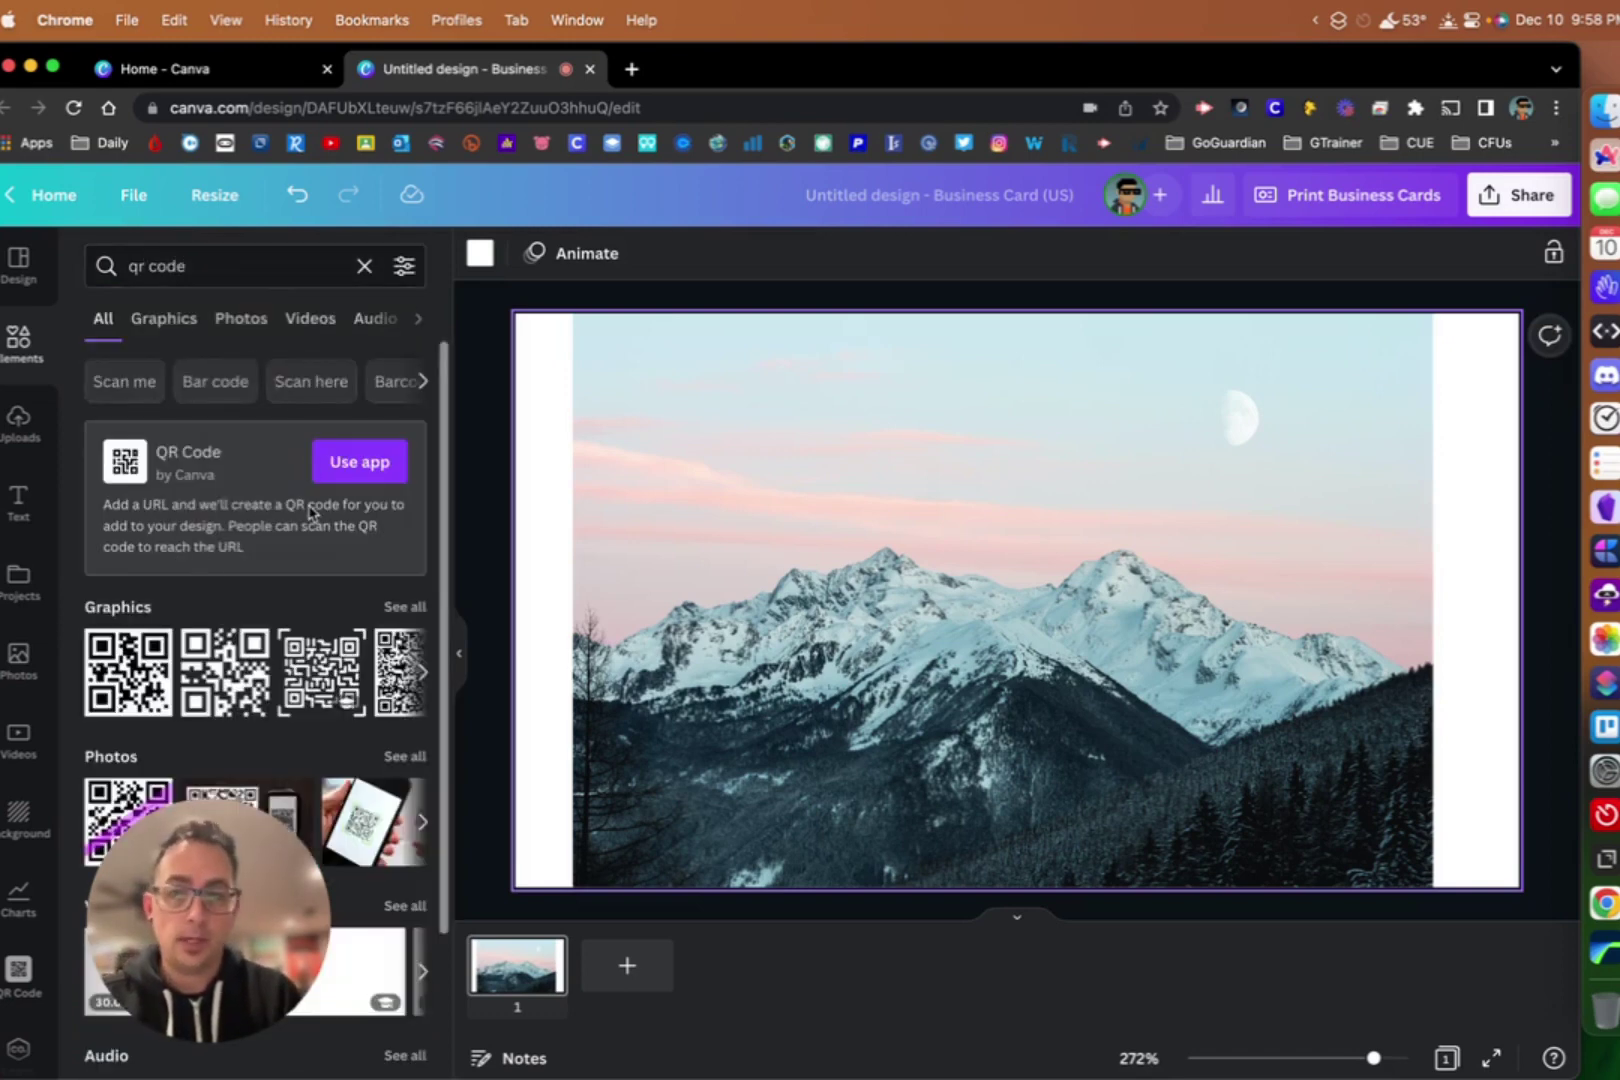
pyautogui.click(373, 467)
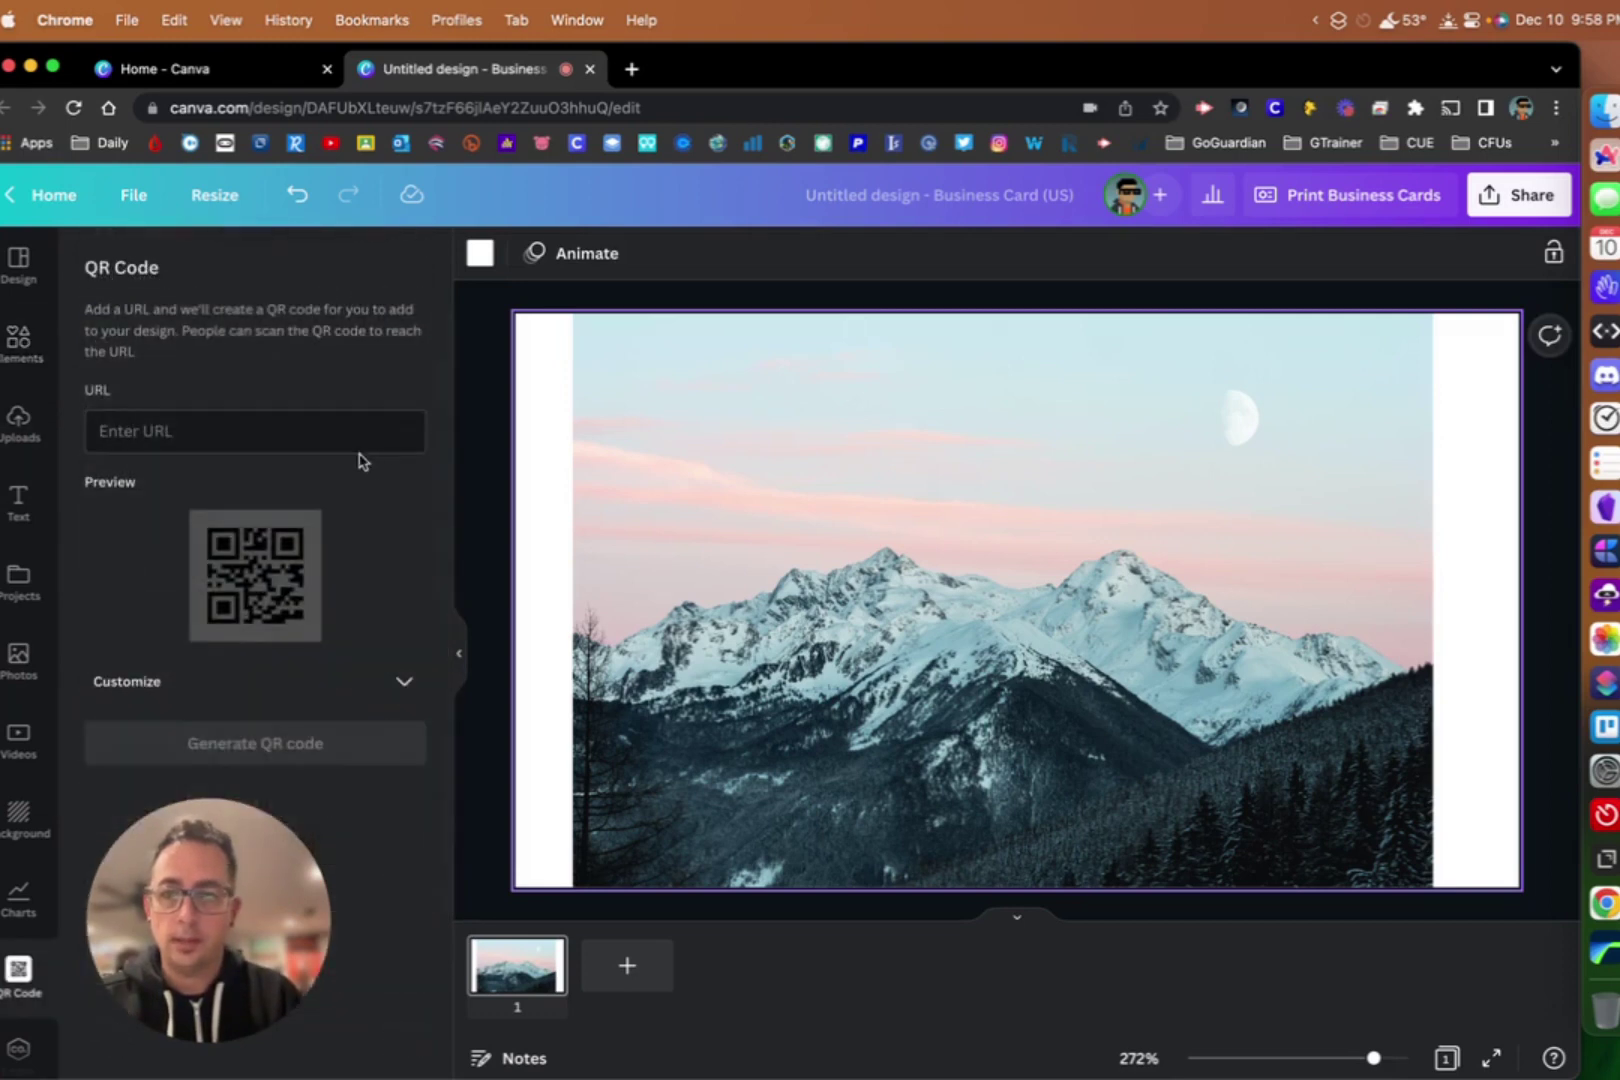
pyautogui.write('w')
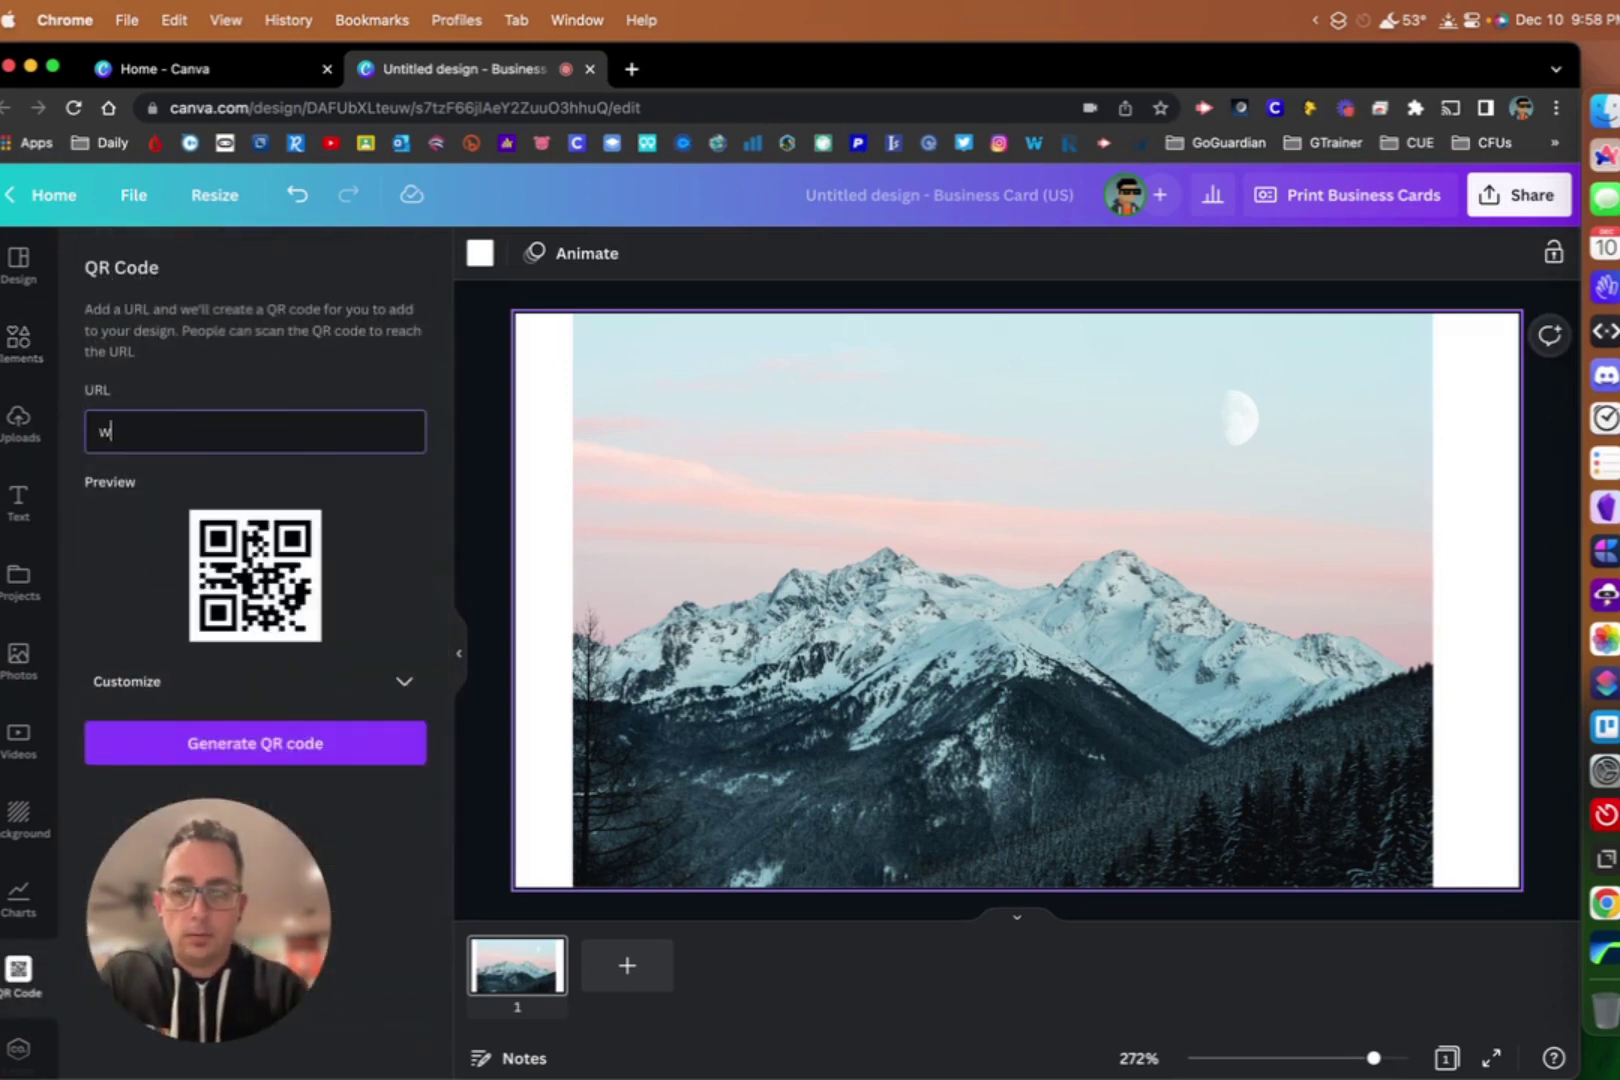
pyautogui.write('ww.google.com')
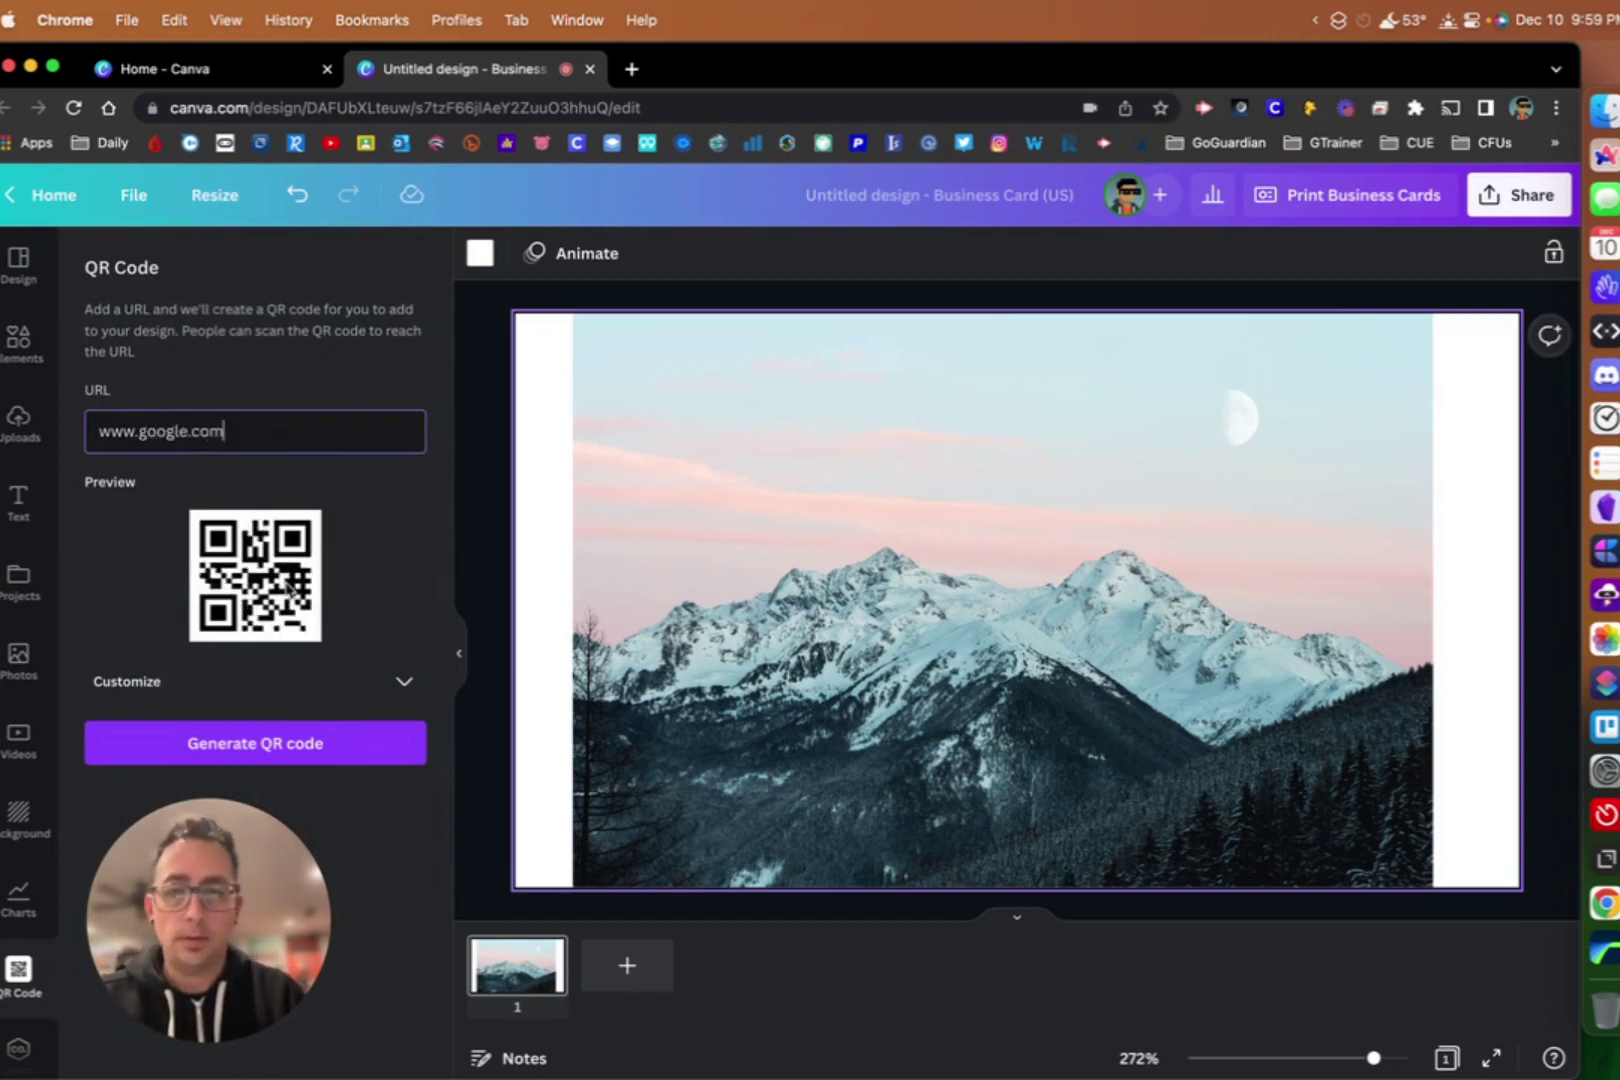
pyautogui.click(262, 750)
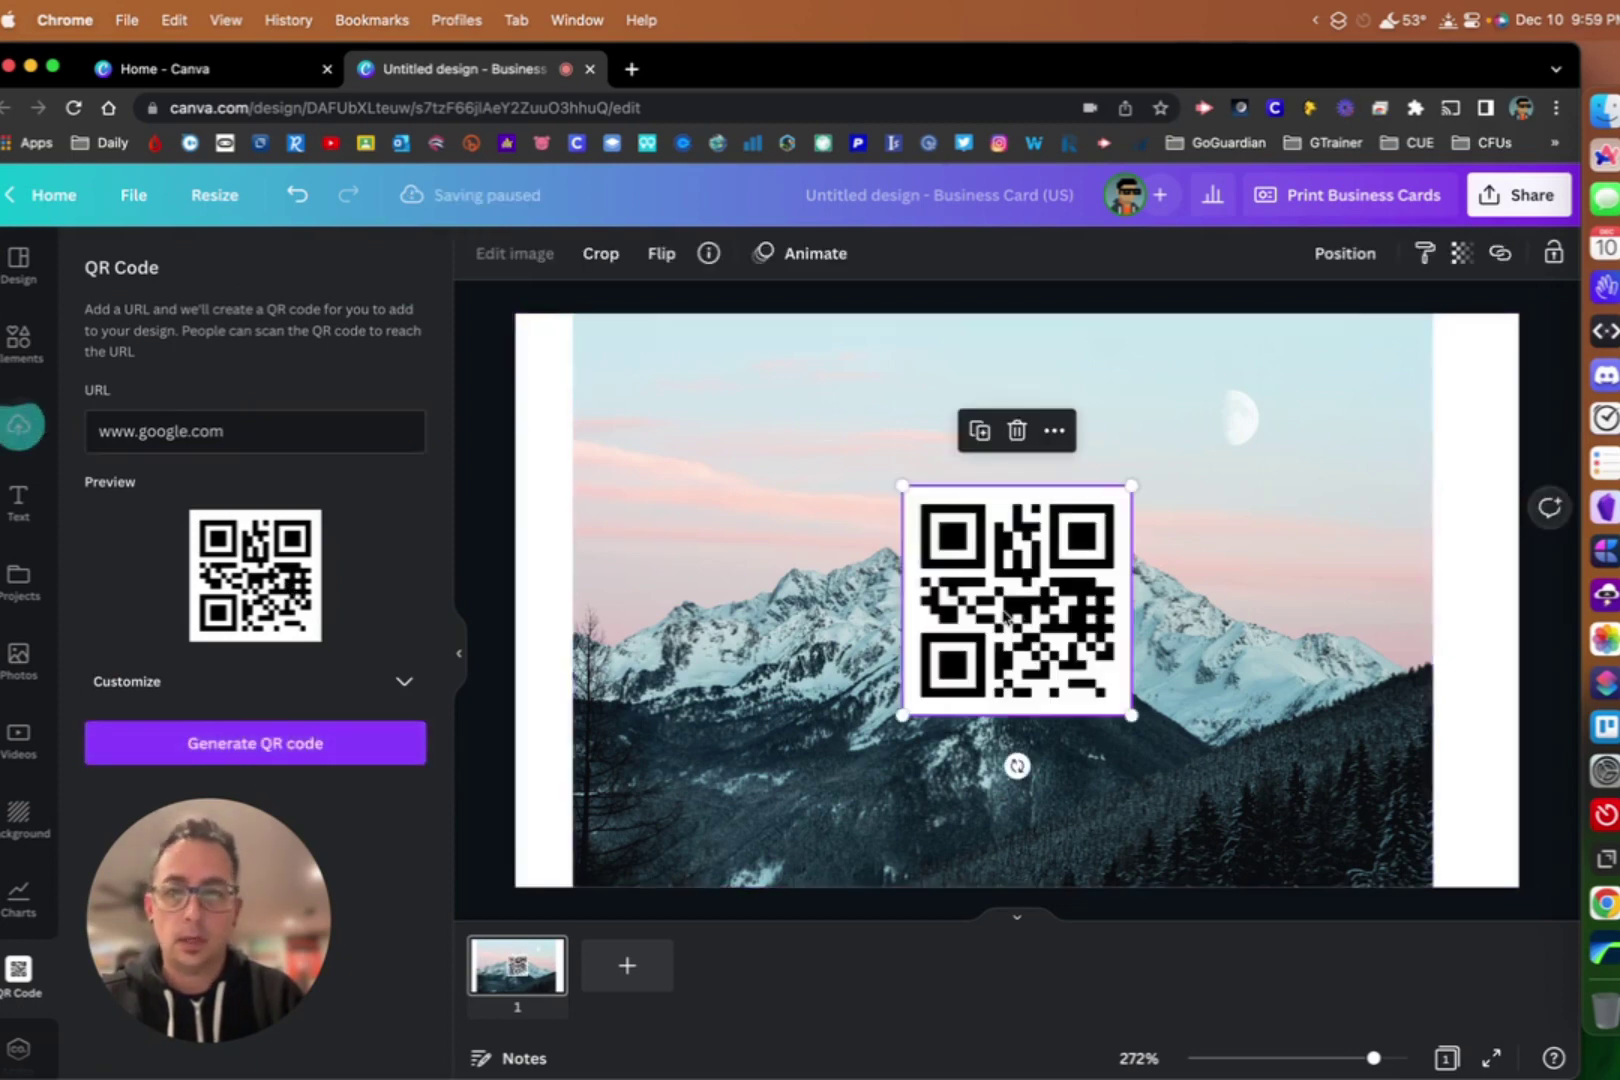
pyautogui.moveTo(1005, 617); pyautogui.dragTo(808, 455)
pyautogui.moveTo(948, 569); pyautogui.dragTo(1290, 860)
pyautogui.moveTo(1266, 339); pyautogui.dragTo(1278, 326)
pyautogui.moveTo(992, 470); pyautogui.dragTo(995, 465)
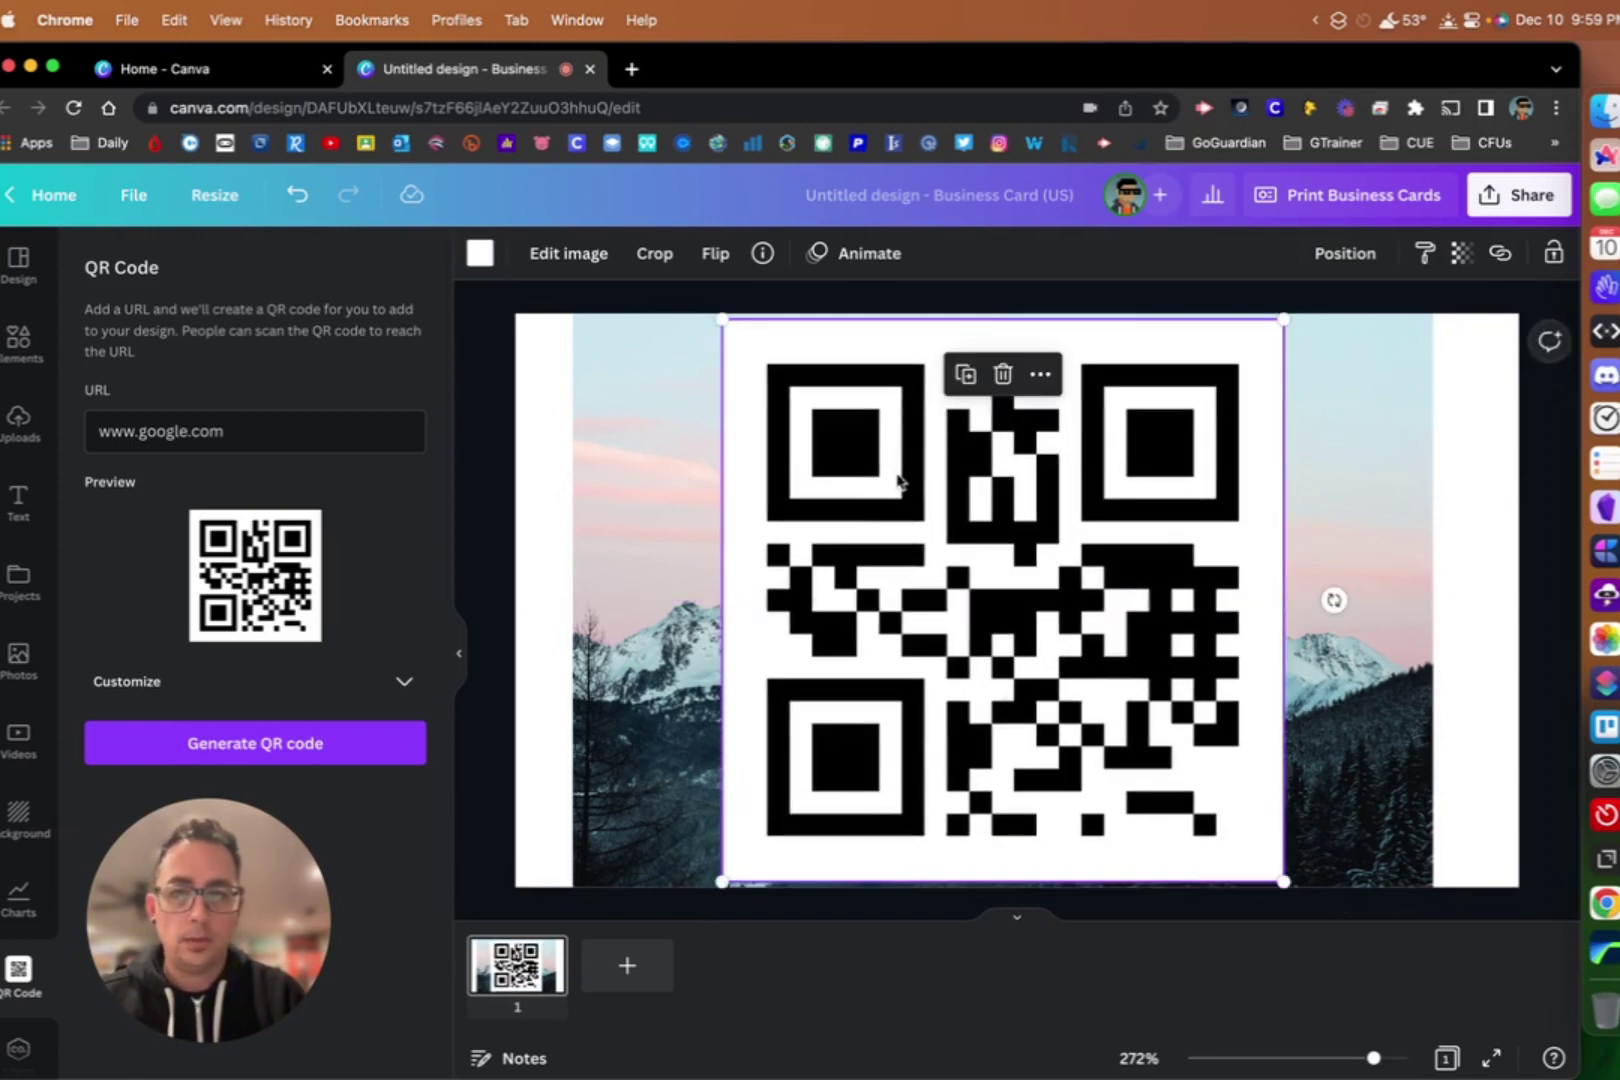
# - Crop the white margins off all four sides of the QR code
pyautogui.doubleClick(897, 480)
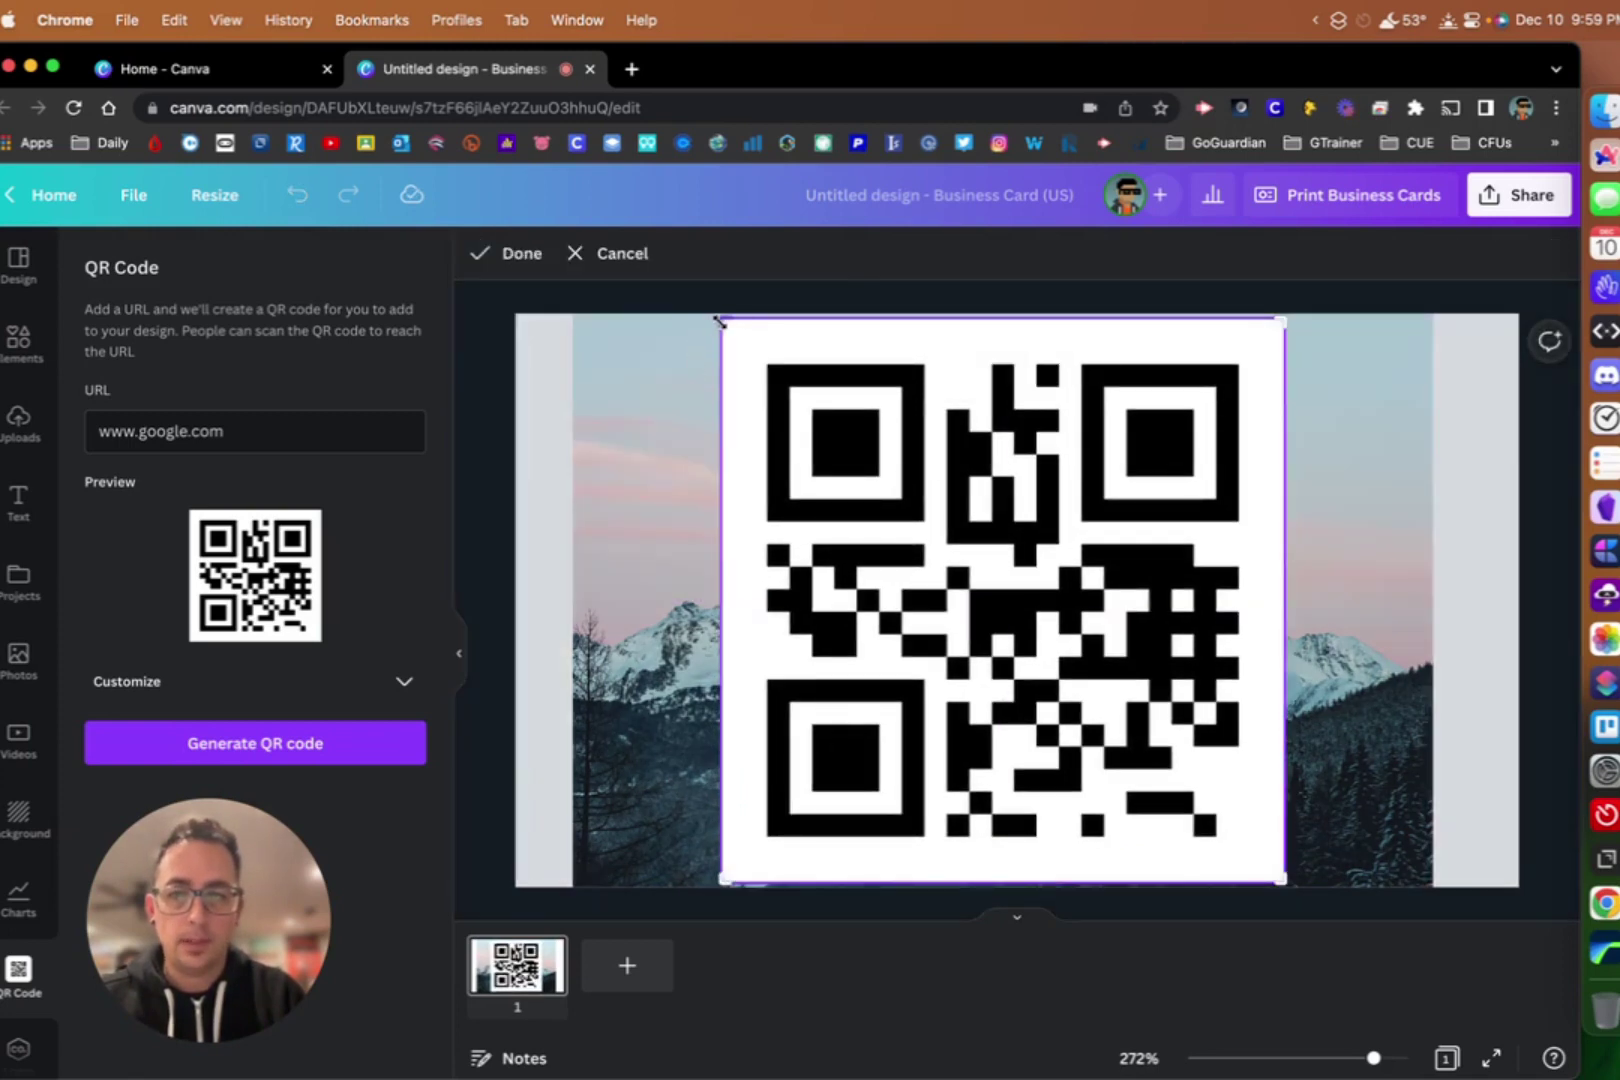
pyautogui.moveTo(718, 321); pyautogui.dragTo(752, 352)
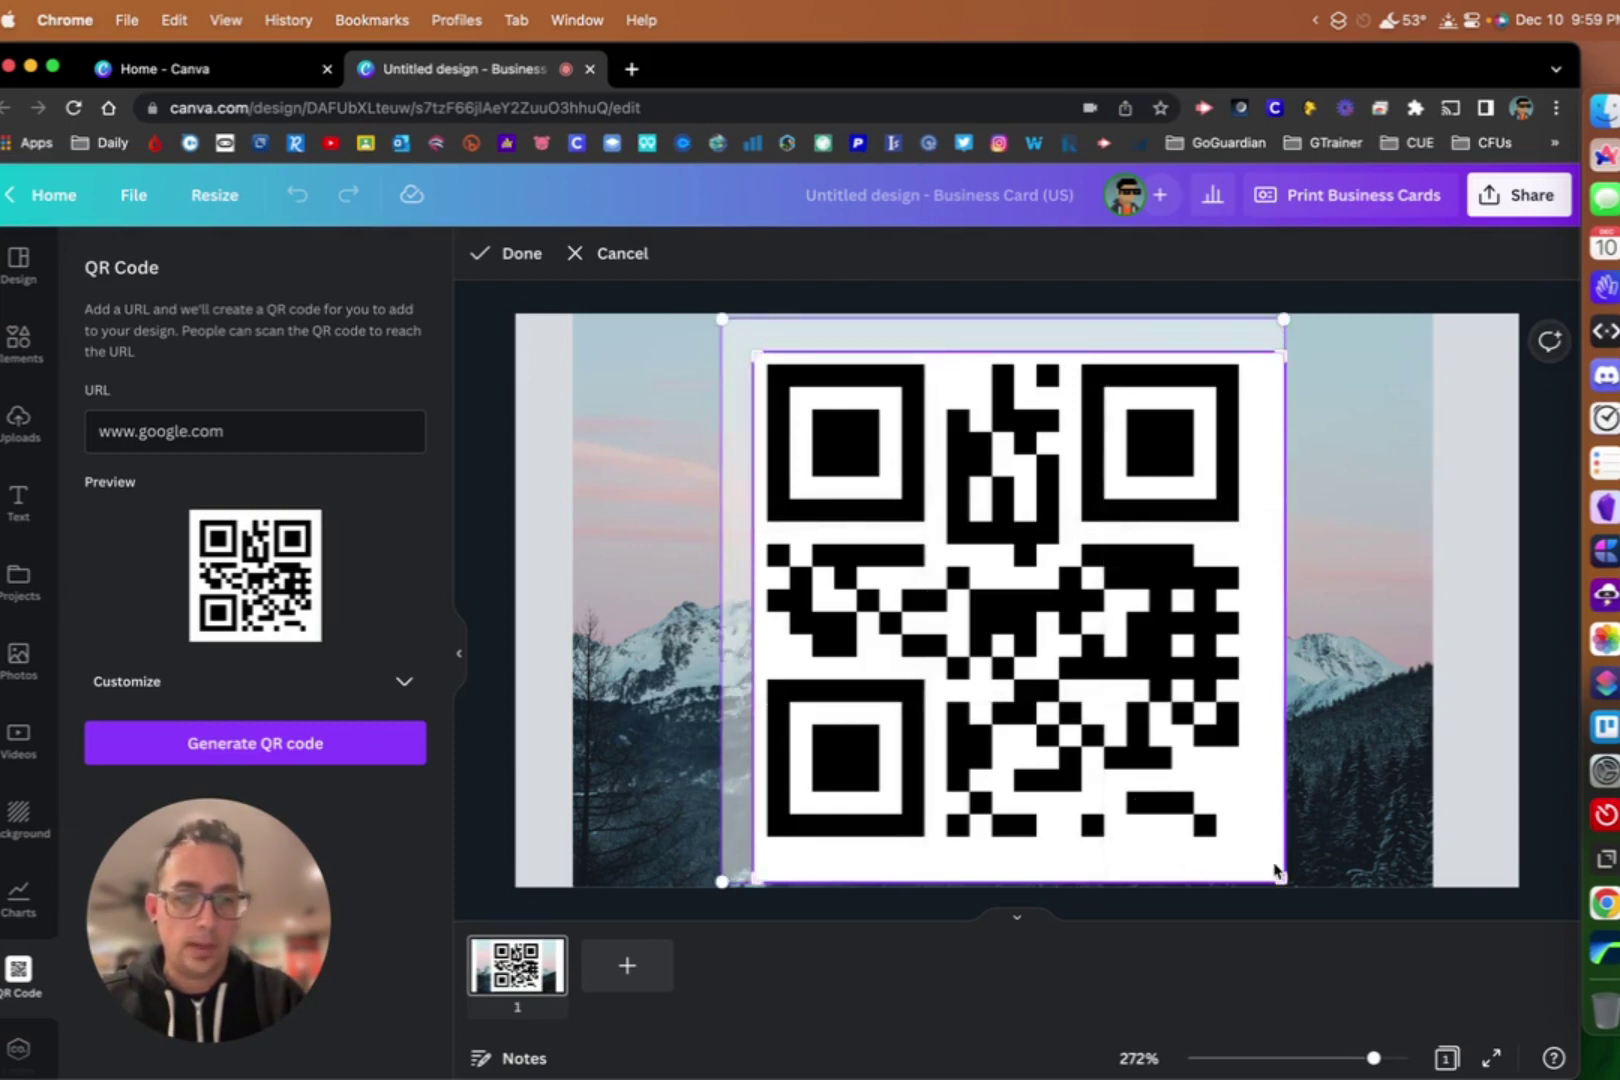
pyautogui.moveTo(1281, 879); pyautogui.dragTo(1253, 850)
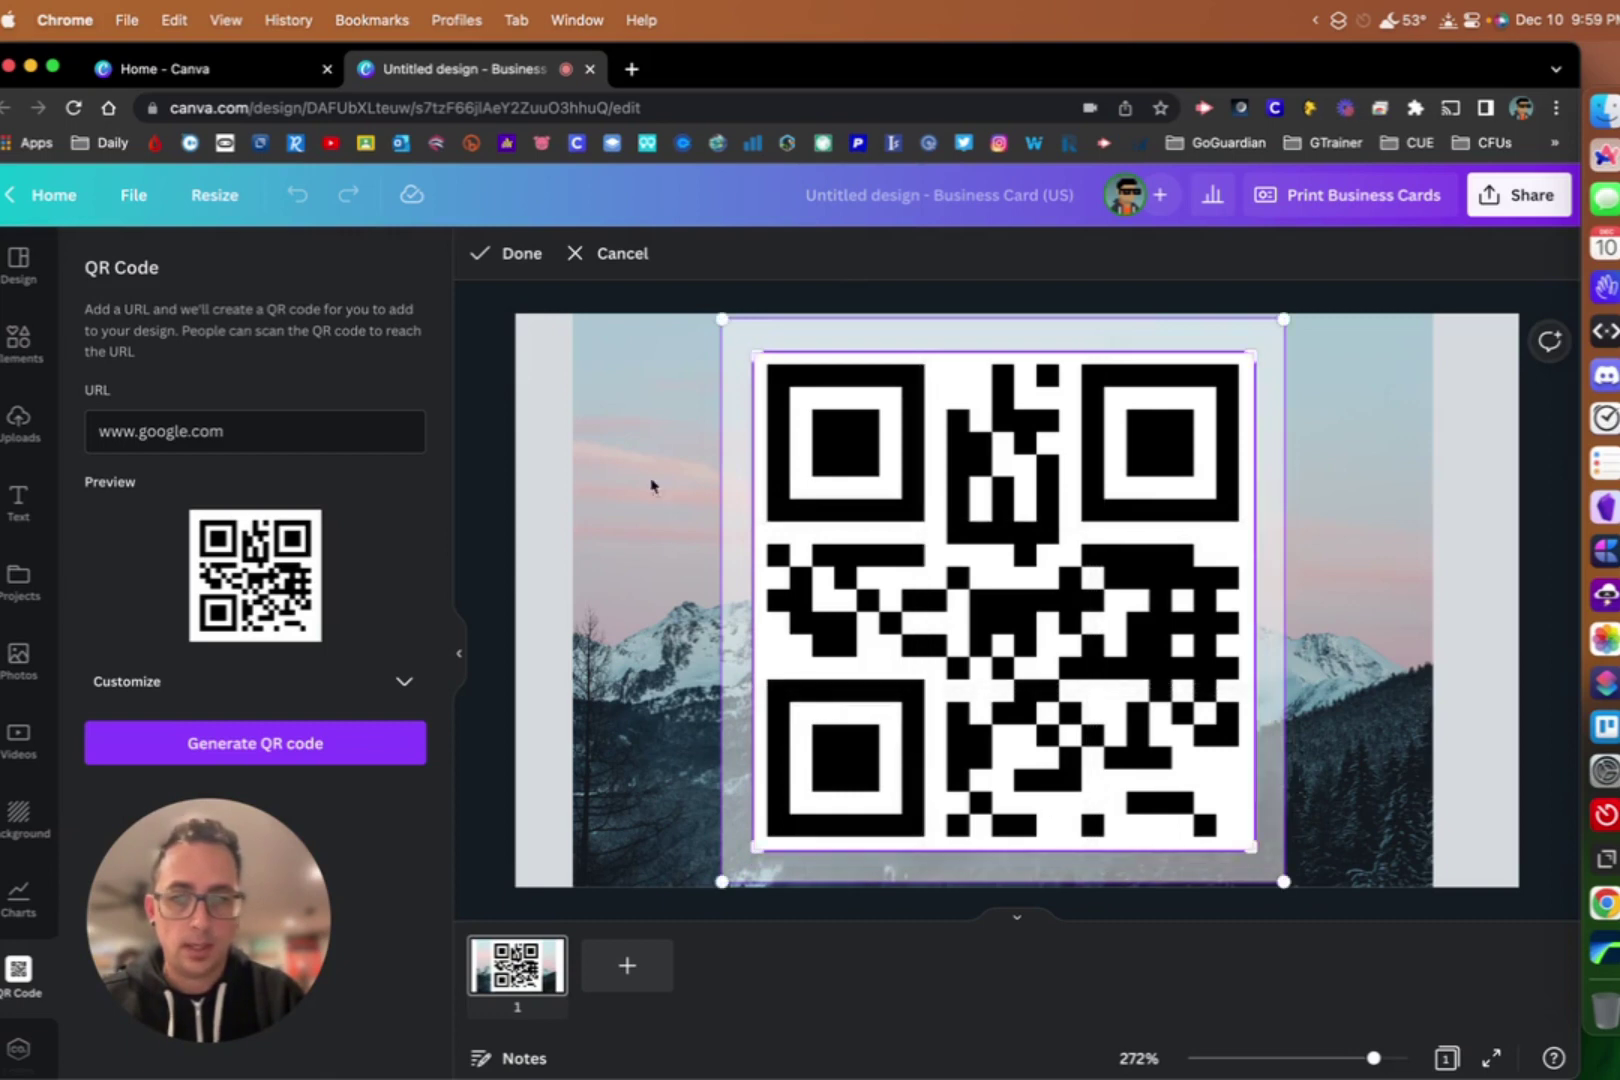
pyautogui.click(522, 256)
# - Crop the mountain photo to a square matching the QR code
pyautogui.click(636, 476)
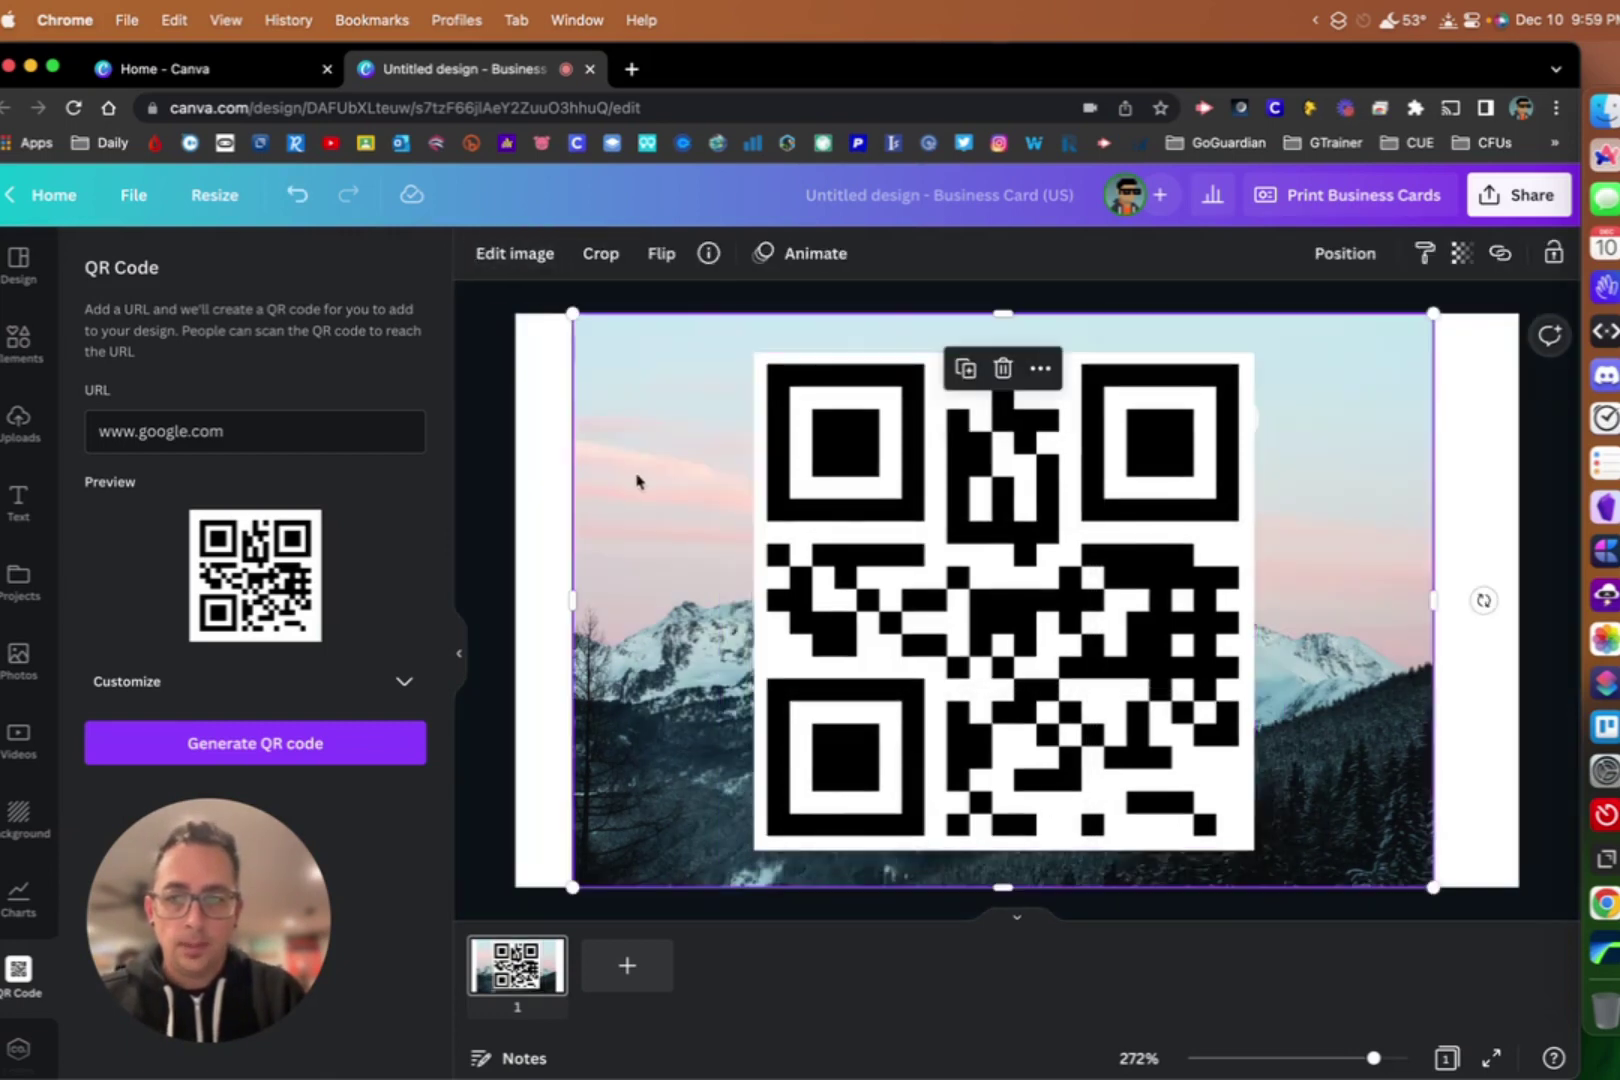
pyautogui.click(586, 256)
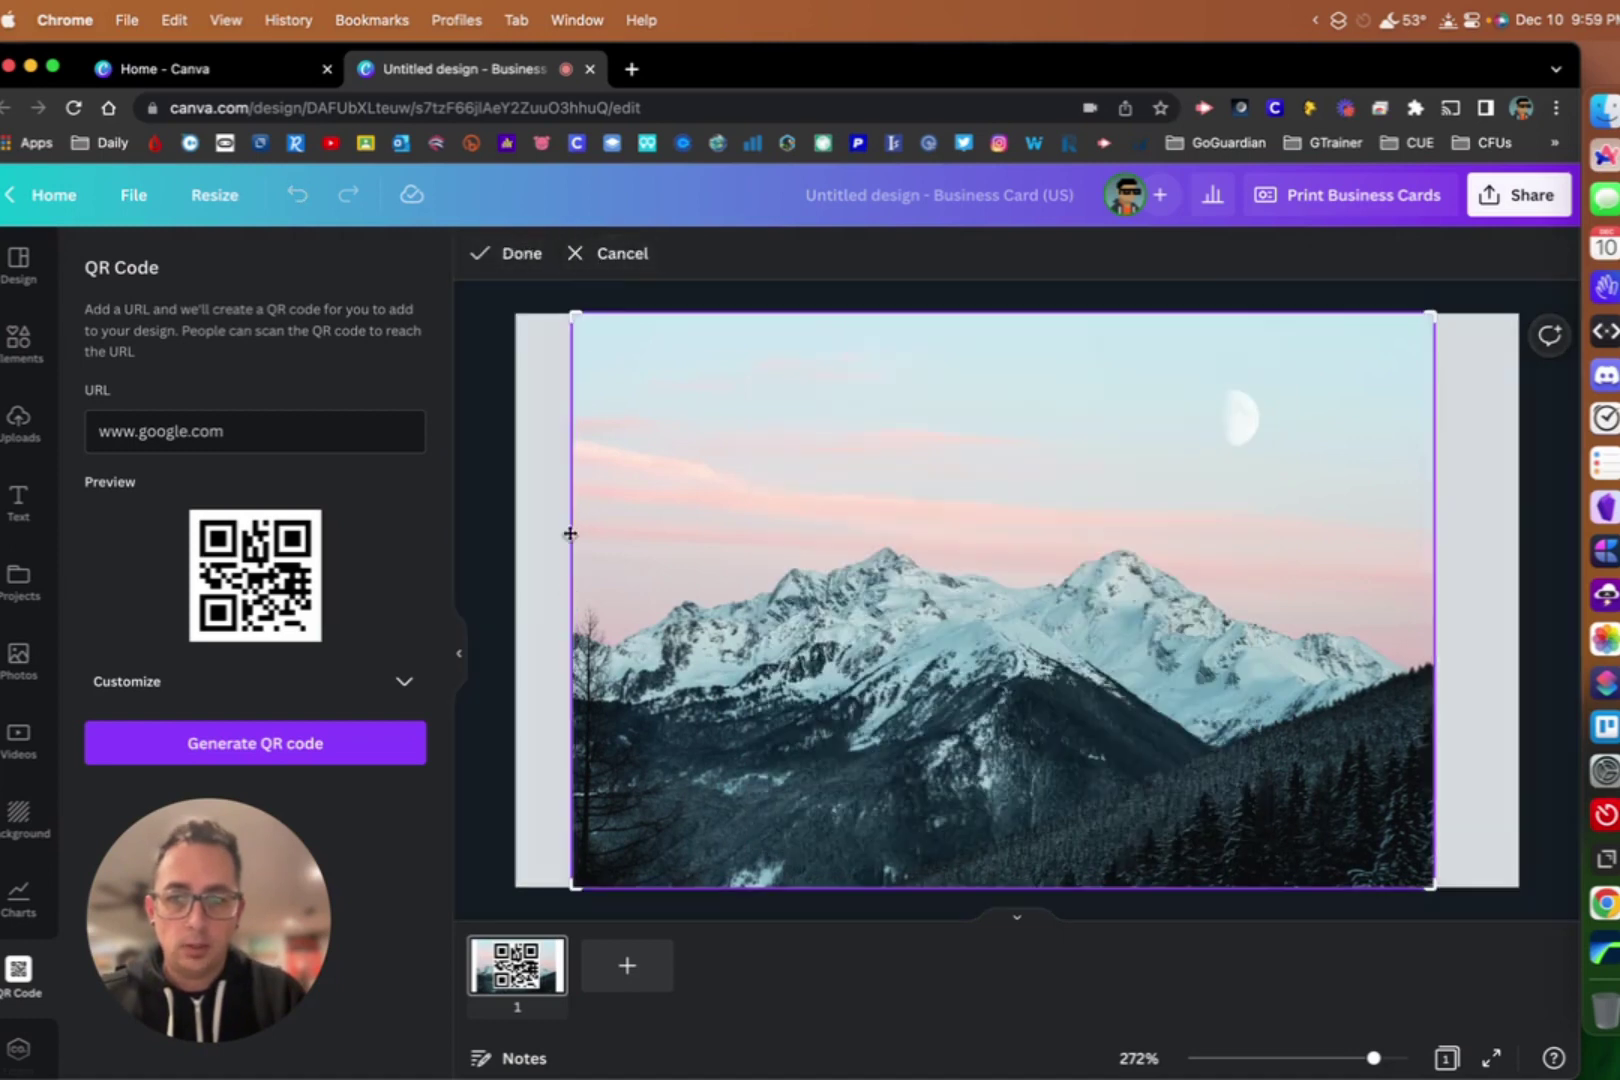
pyautogui.moveTo(558, 874); pyautogui.dragTo(764, 836)
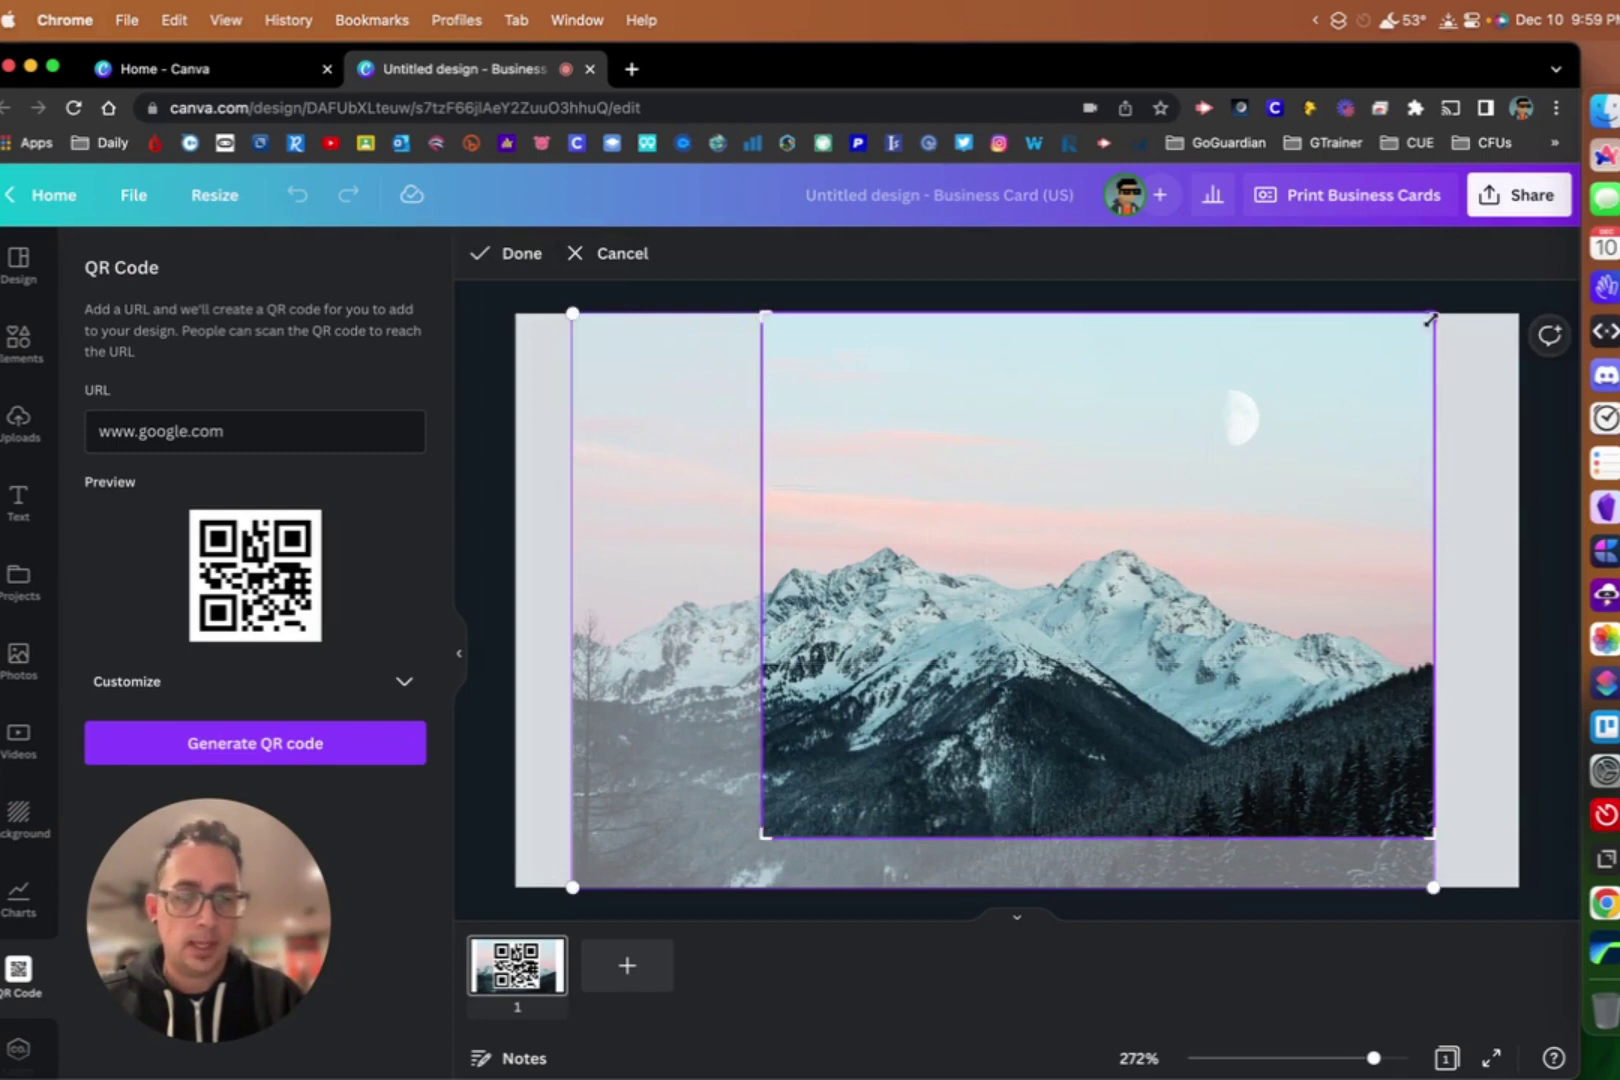
pyautogui.moveTo(1428, 320); pyautogui.dragTo(1241, 364)
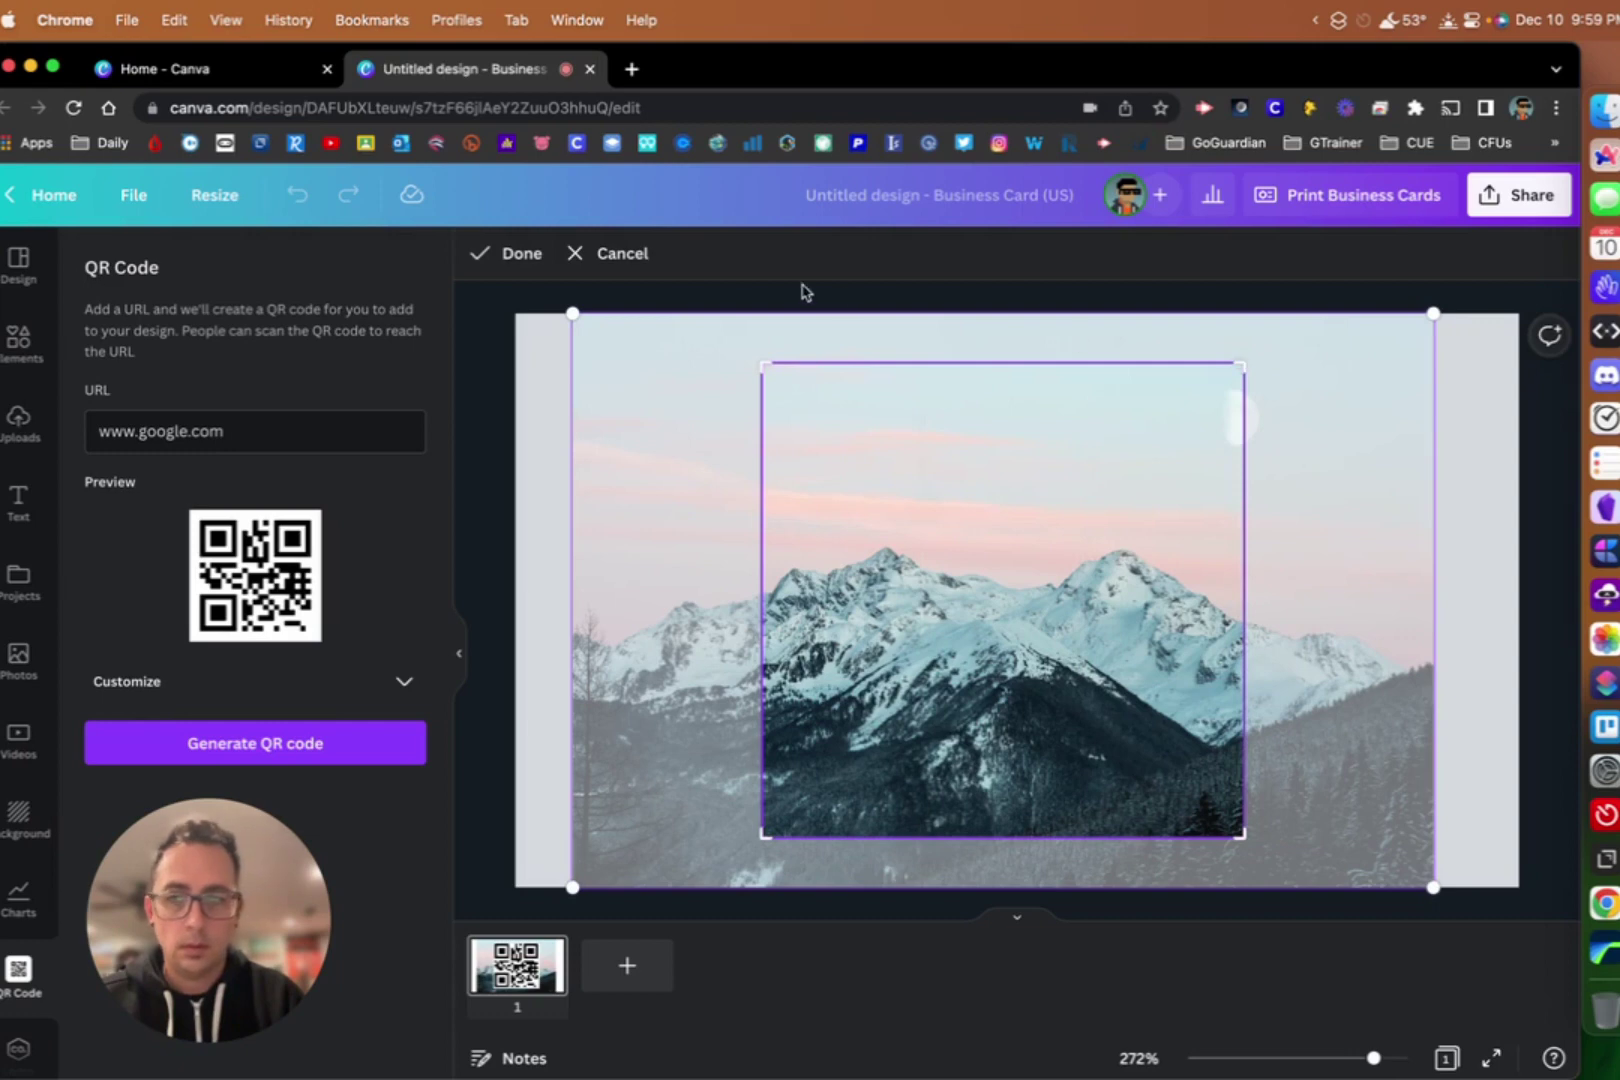
pyautogui.click(513, 254)
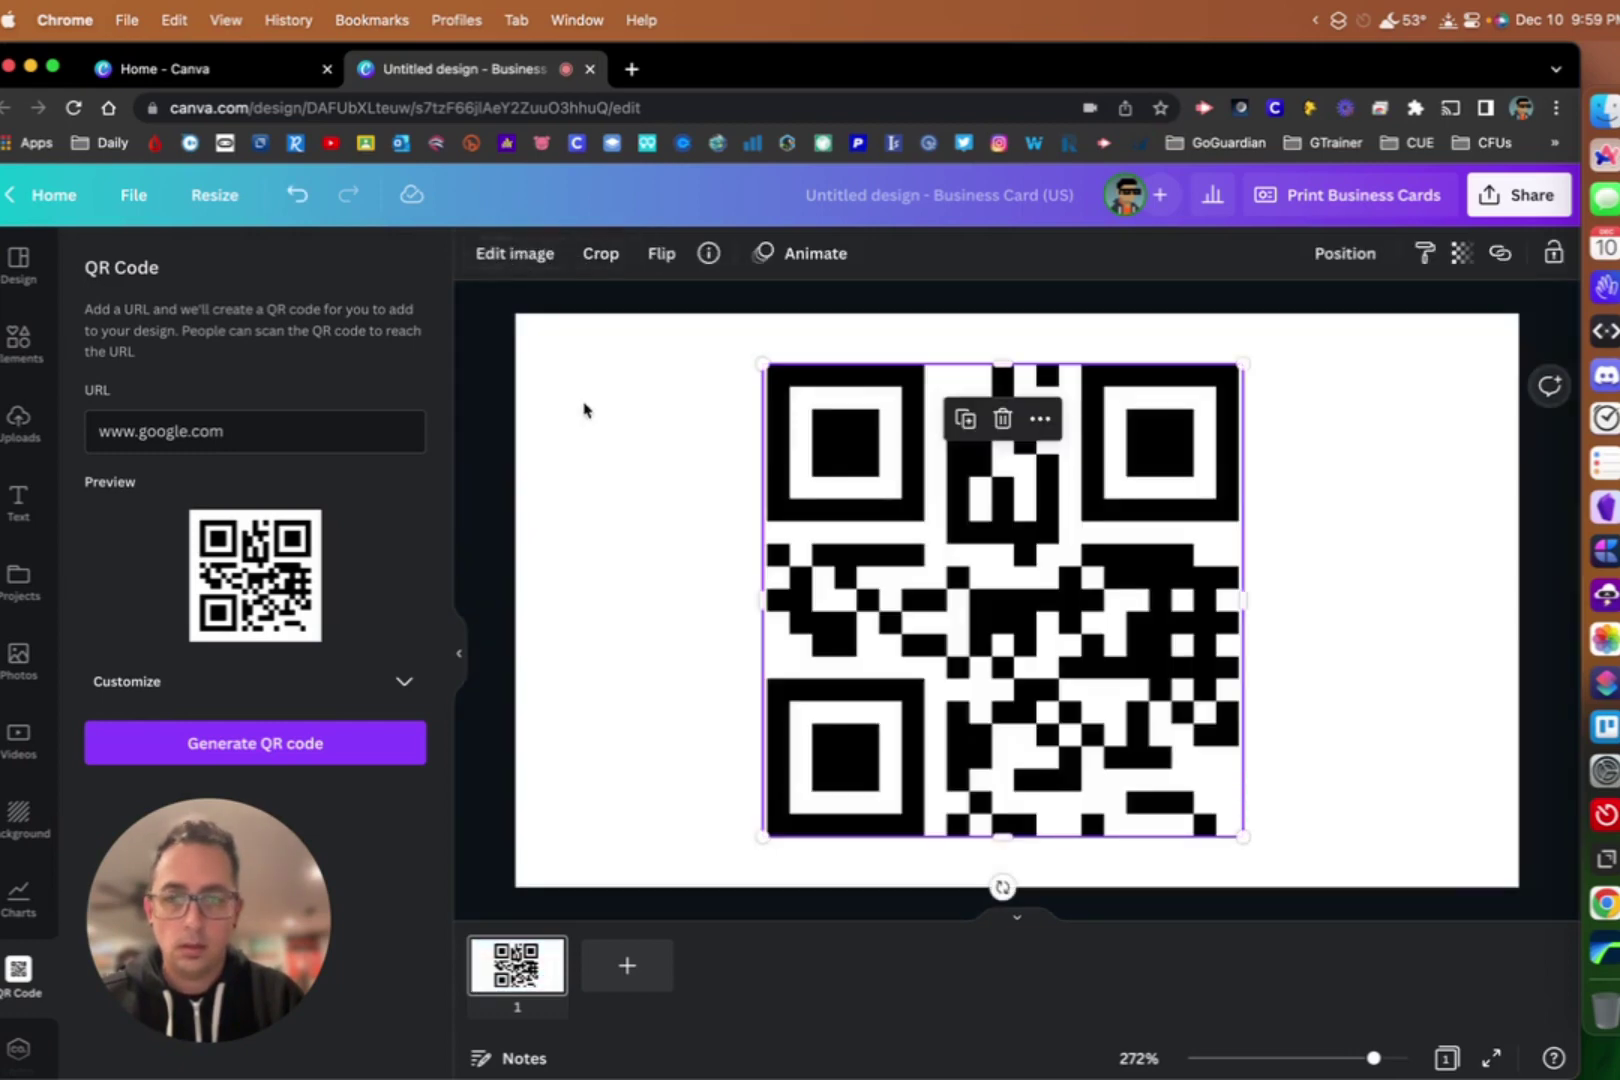
# - Align the QR code over the photo and set its transparency to about 35
pyautogui.moveTo(903, 511)
pyautogui.mouseDown()
pyautogui.moveTo(757, 511)
pyautogui.moveTo(897, 522)
pyautogui.mouseUp()
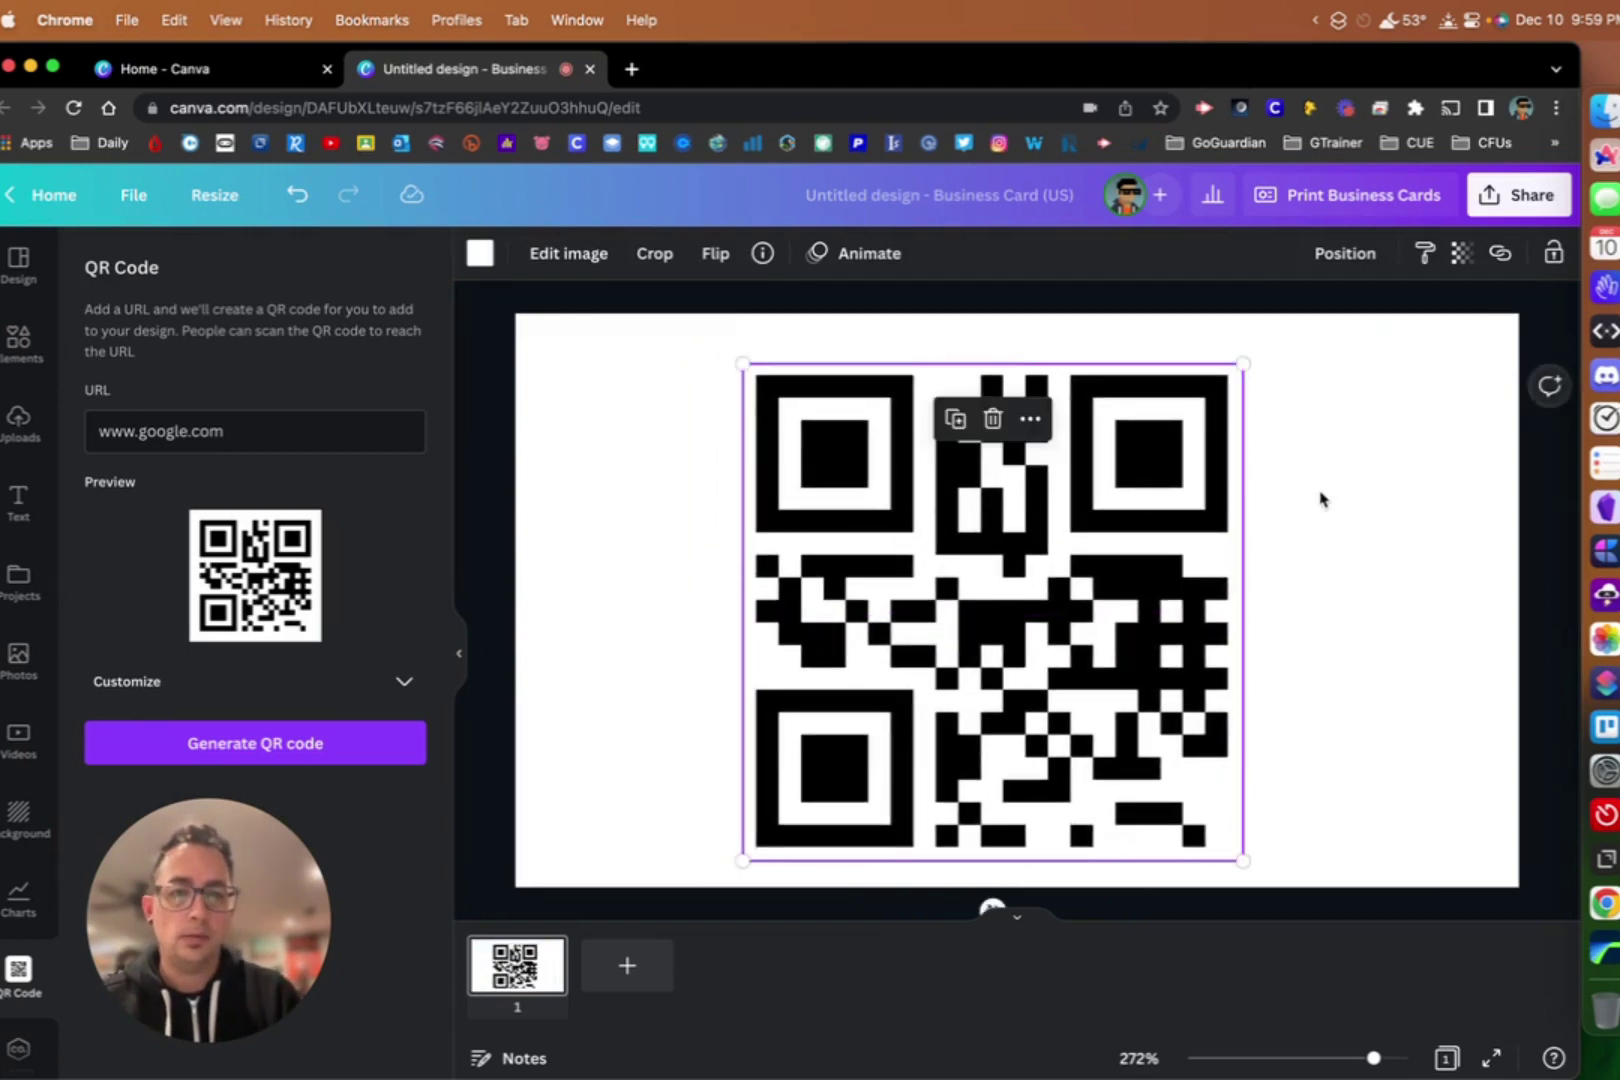
pyautogui.click(1320, 498)
pyautogui.click(1111, 486)
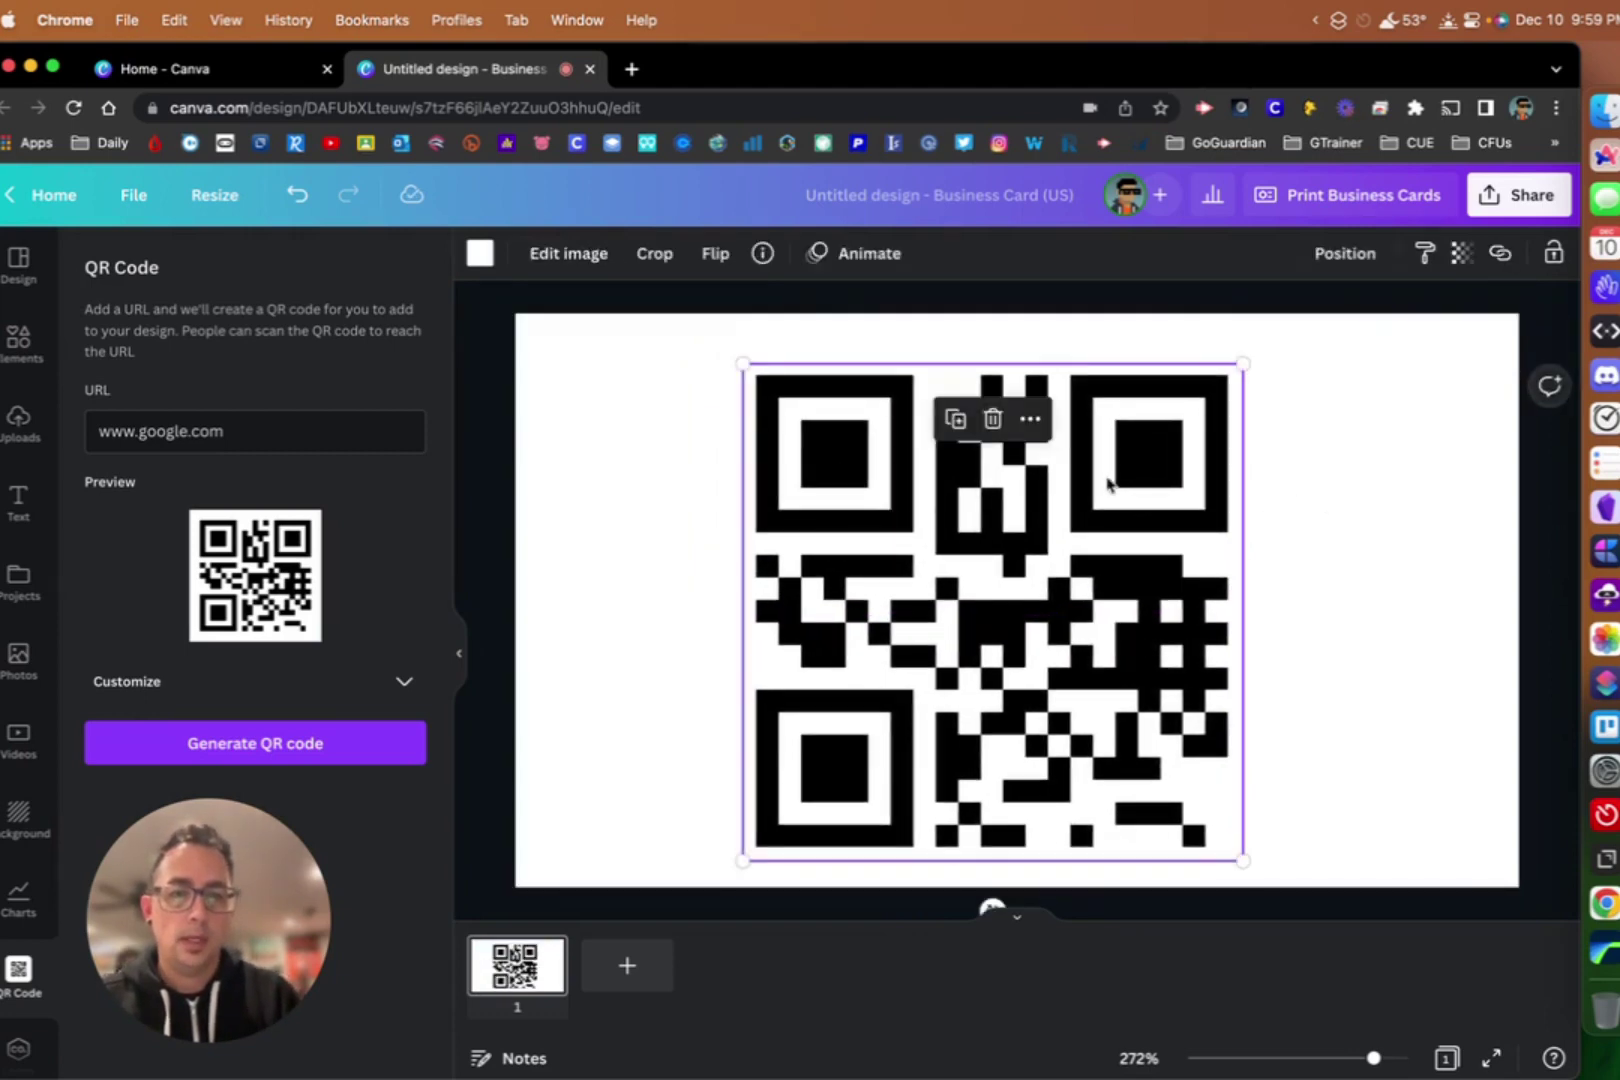
pyautogui.click(1462, 258)
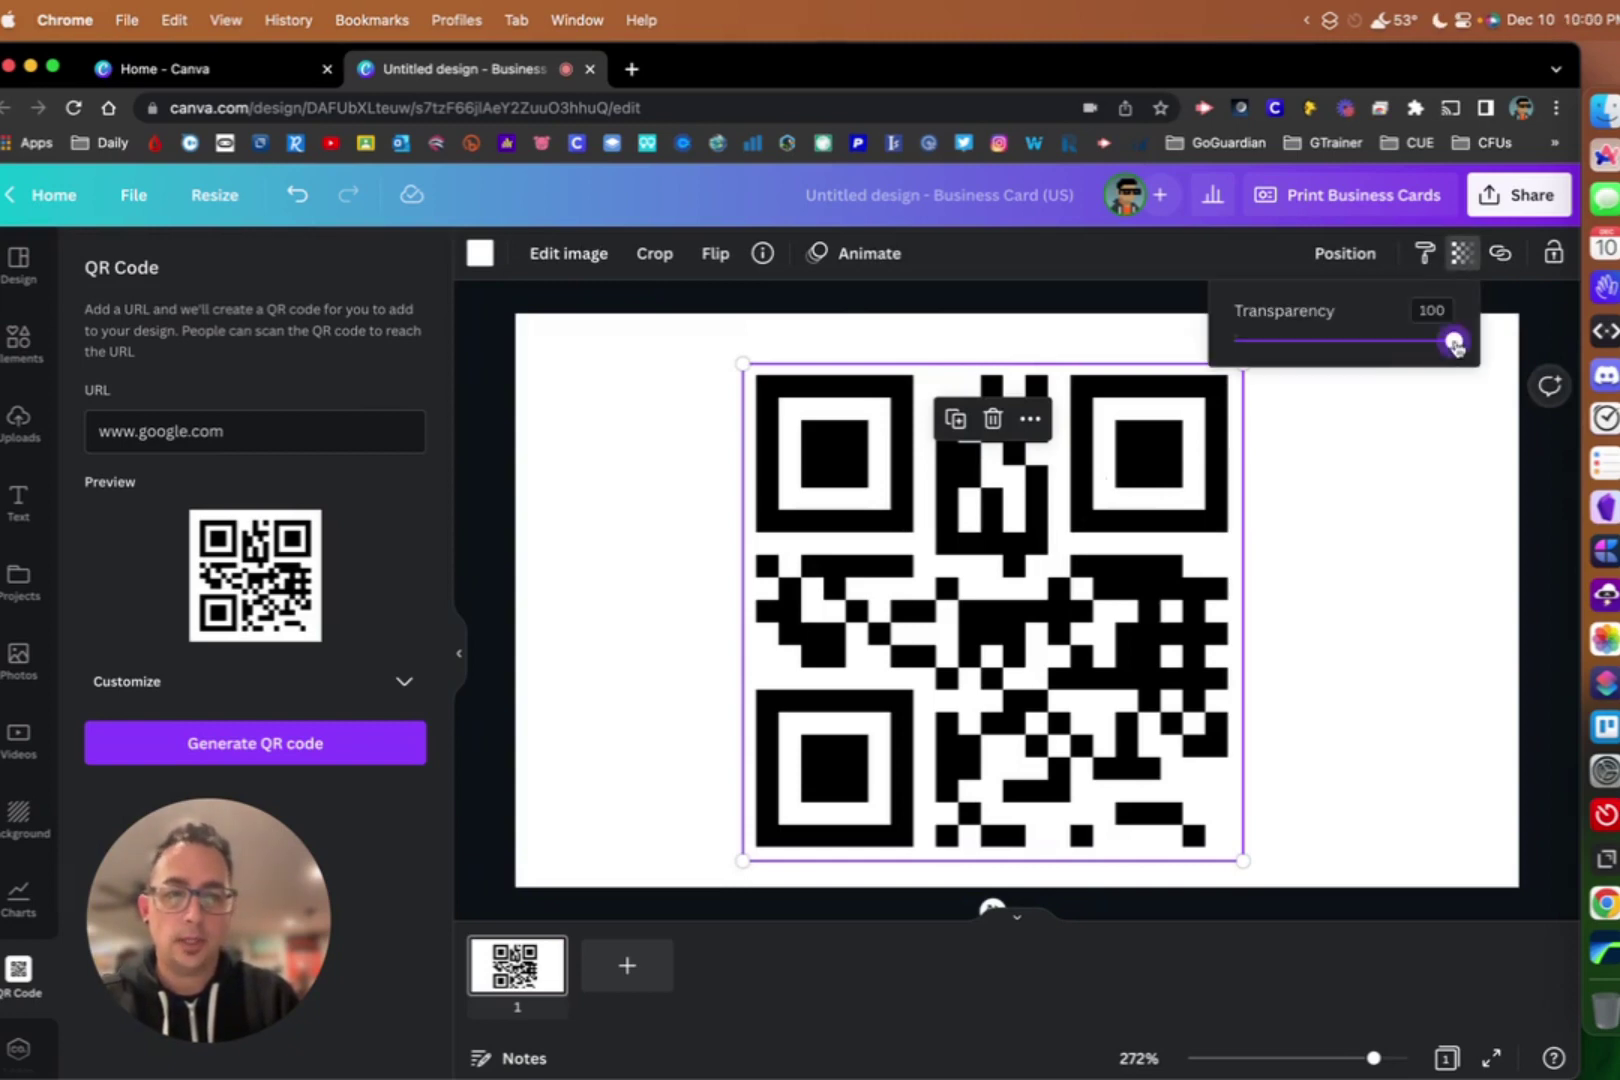
pyautogui.moveTo(1455, 345); pyautogui.dragTo(1309, 343)
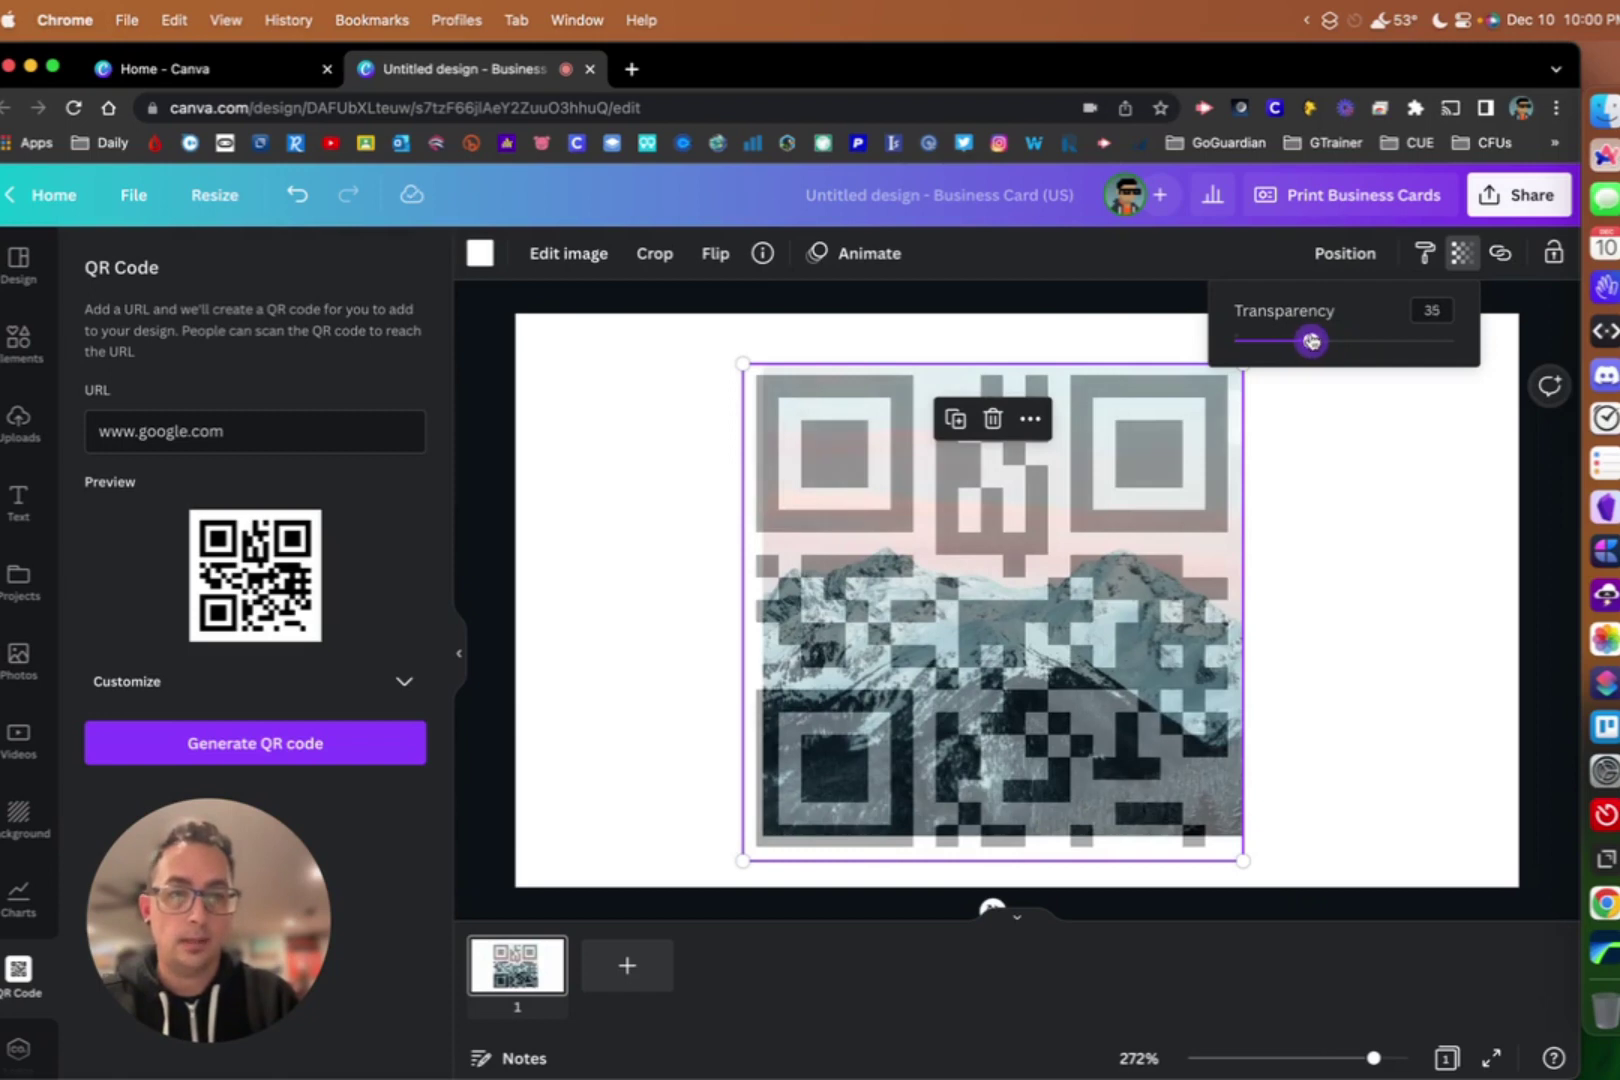
pyautogui.click(1349, 470)
pyautogui.click(1349, 470)
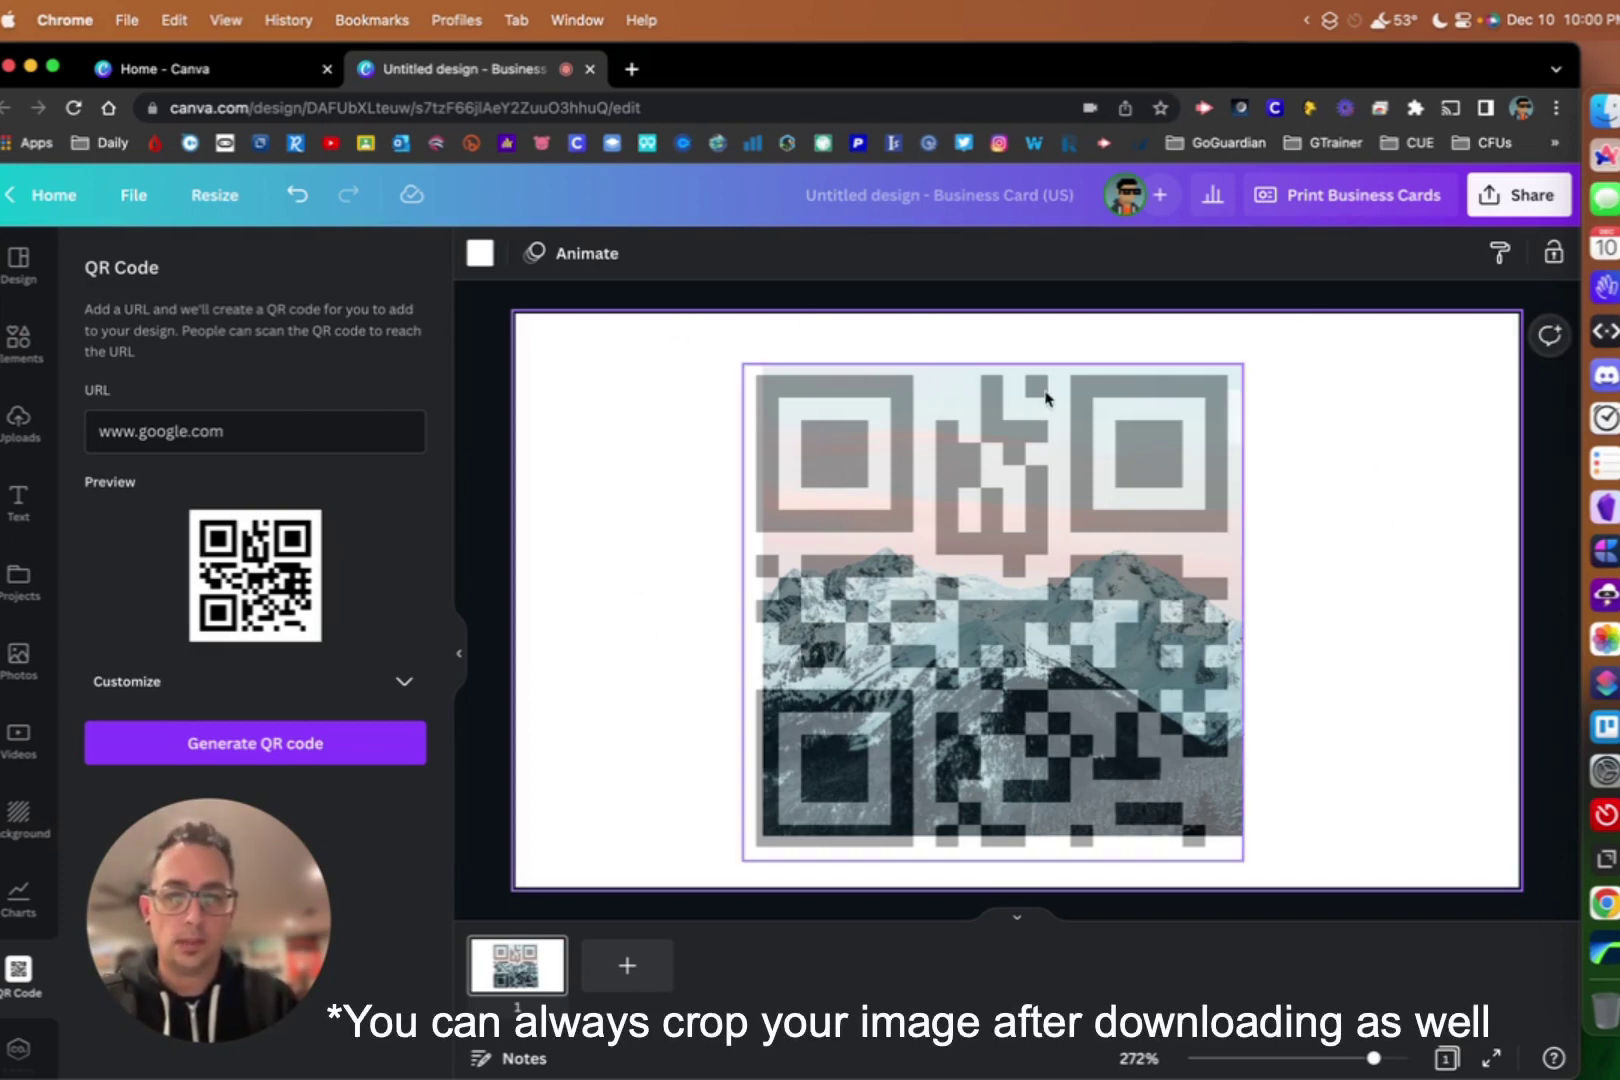
# - Nudge the faded QR code into exact alignment with the square mountain photo
pyautogui.click(940, 487)
pyautogui.moveTo(951, 488); pyautogui.dragTo(944, 485)
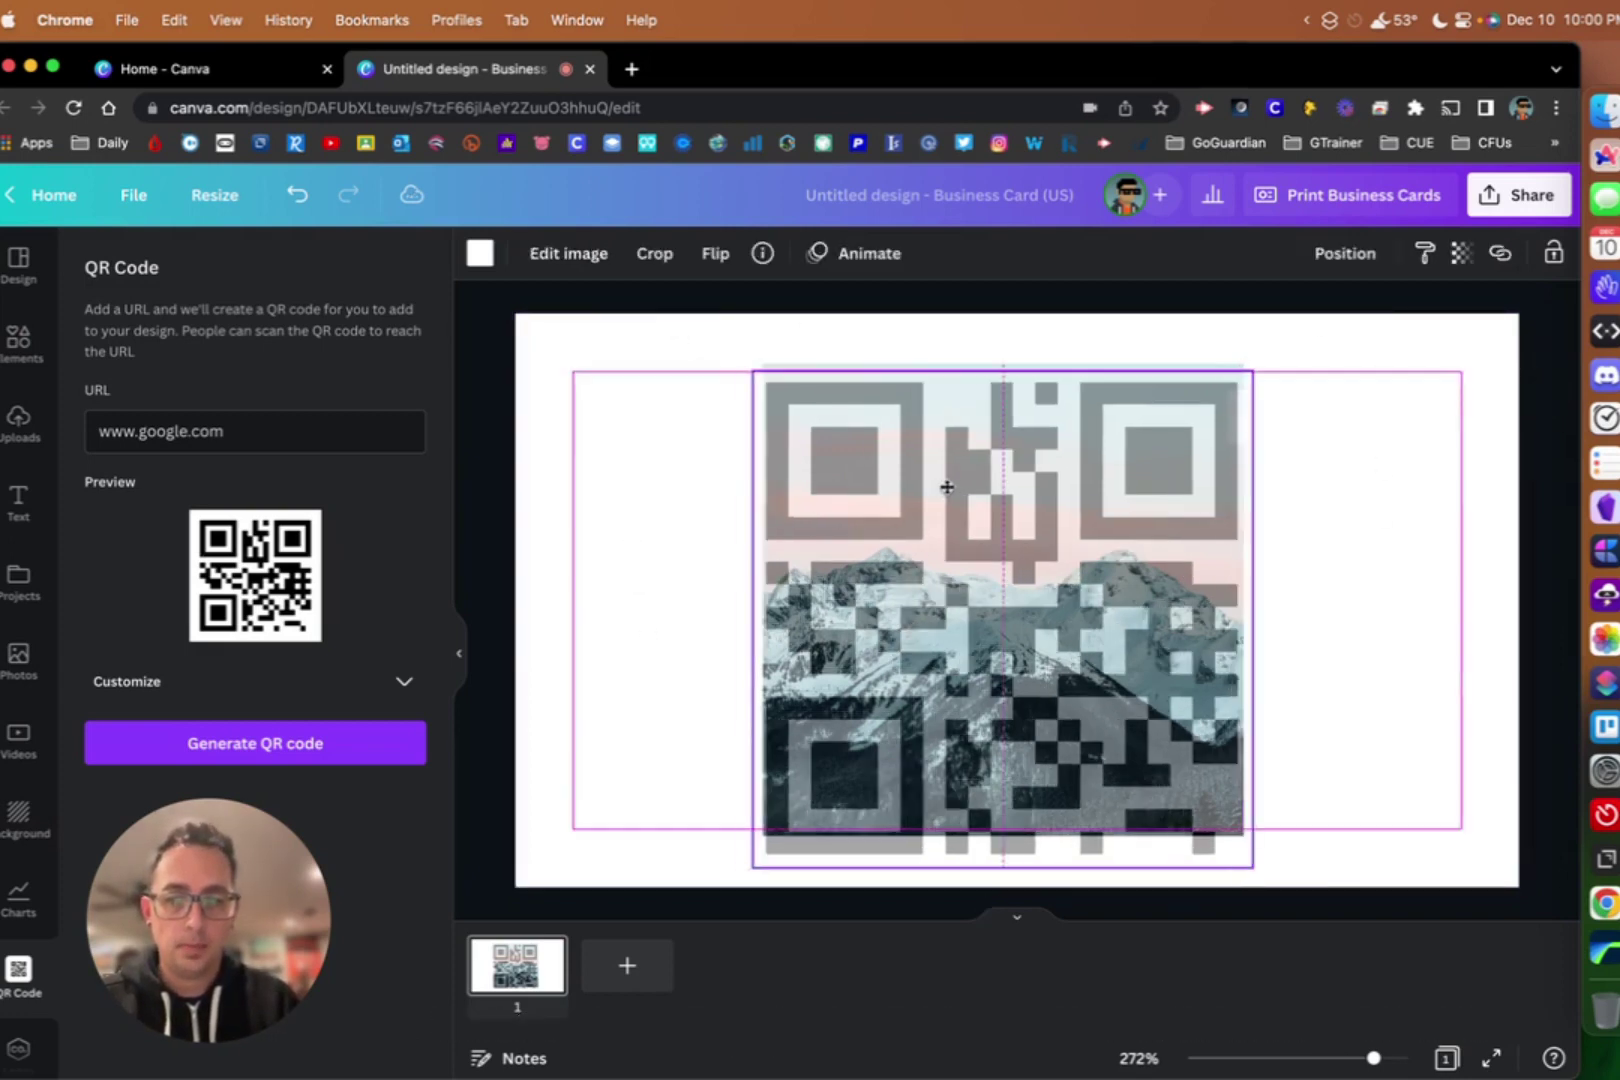
pyautogui.click(577, 618)
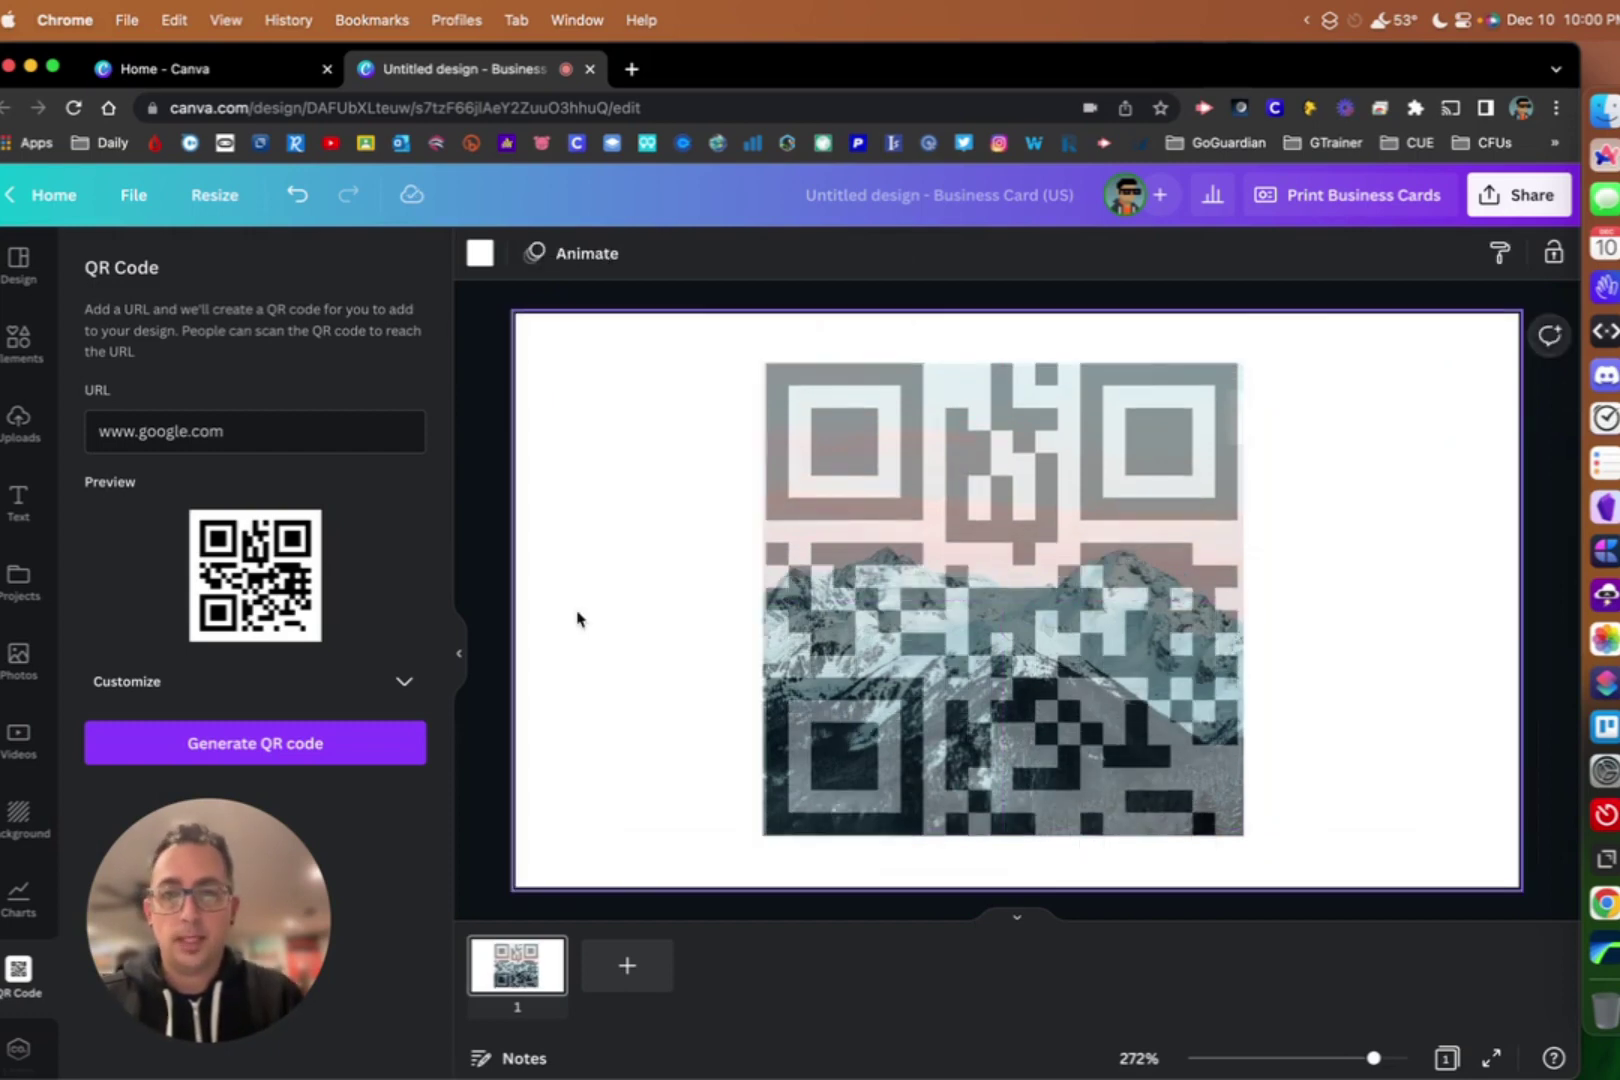